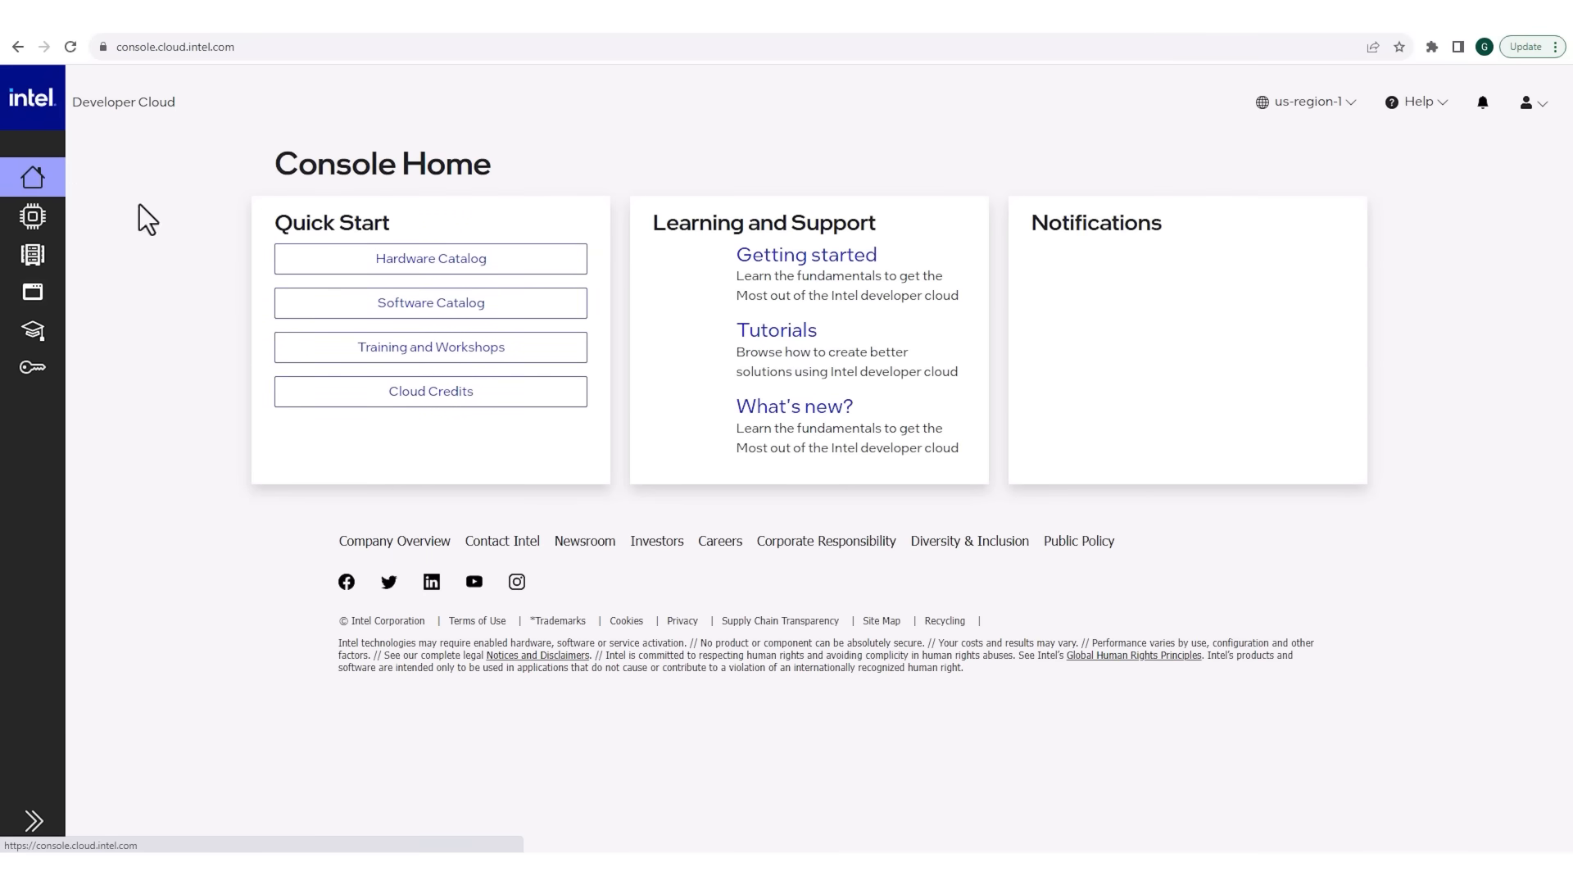
Step: Launch a Gaudi2 Deep Learning Server instance named my-gaudi2x8 from the Hardware Catalog
click(430, 259)
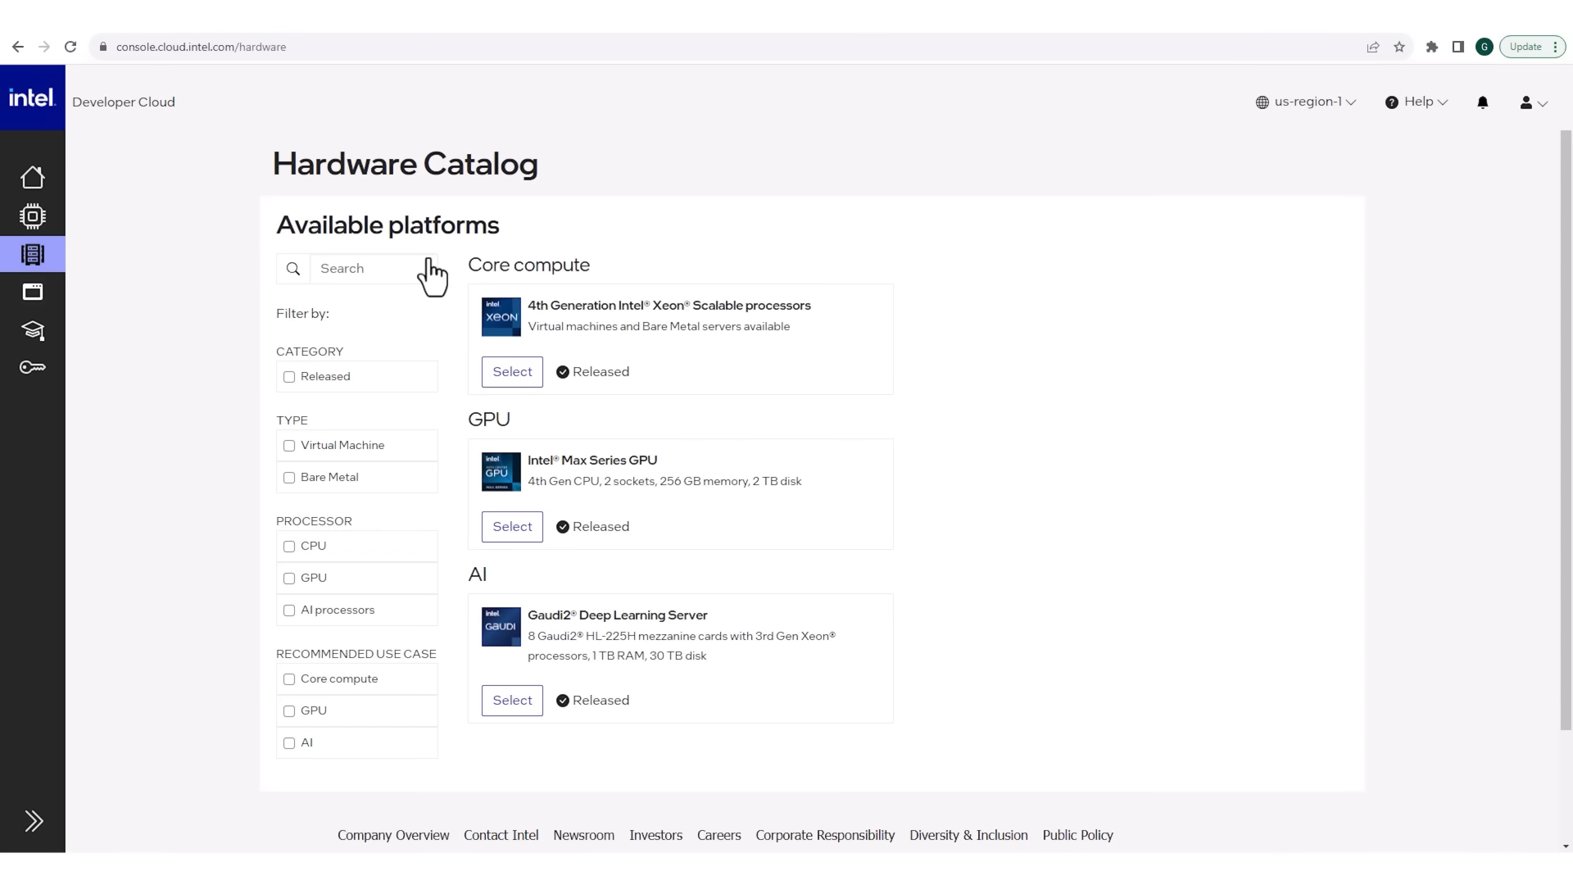
click(511, 700)
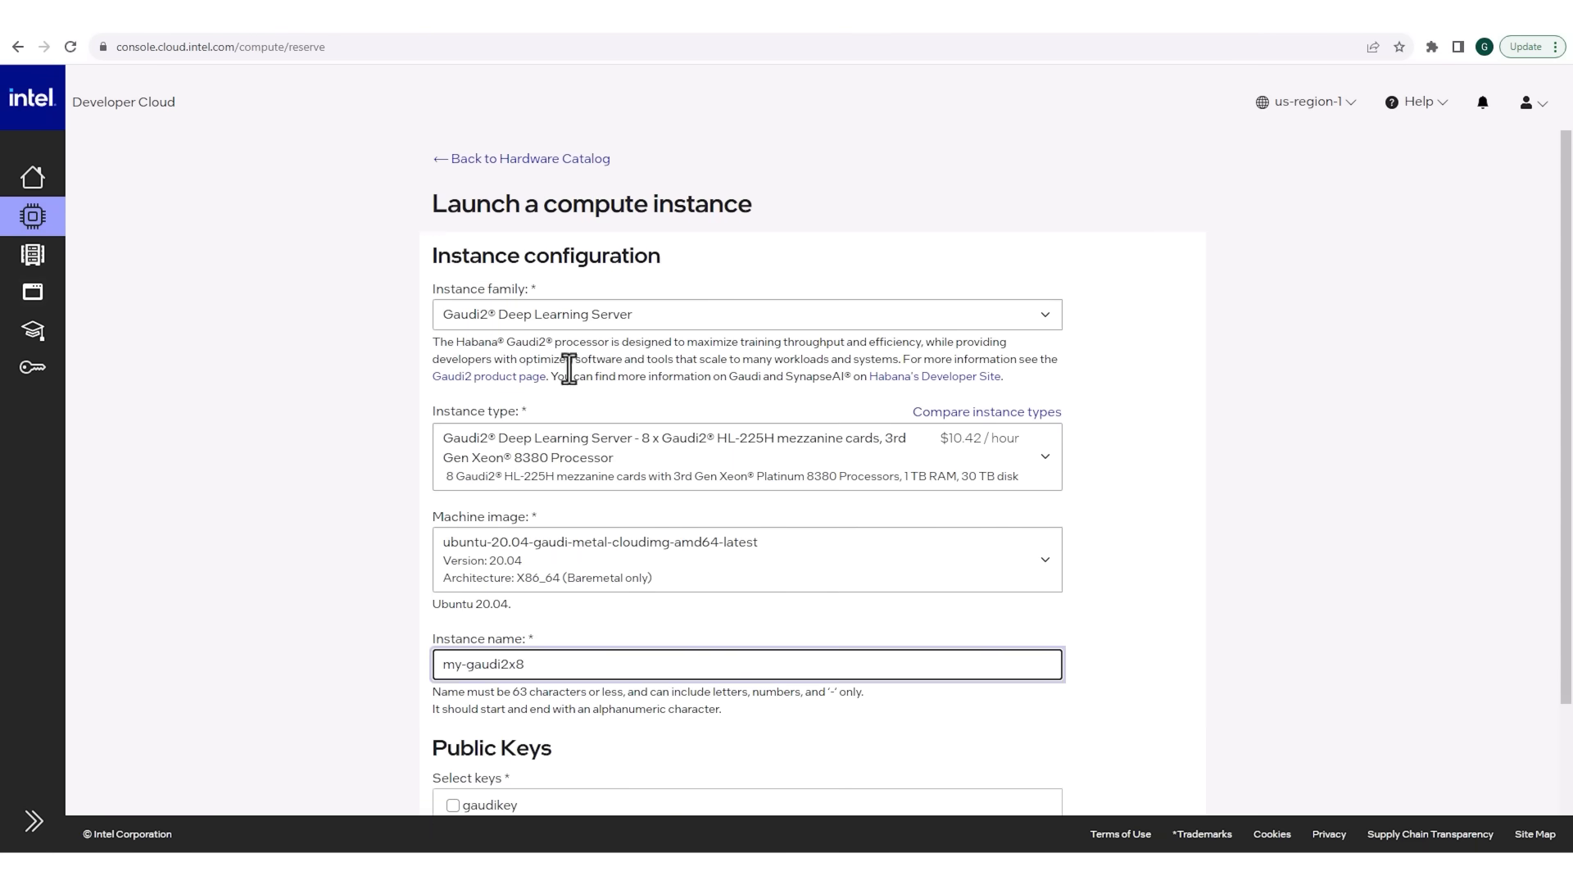
scroll(621, 656, down, 3)
click(453, 750)
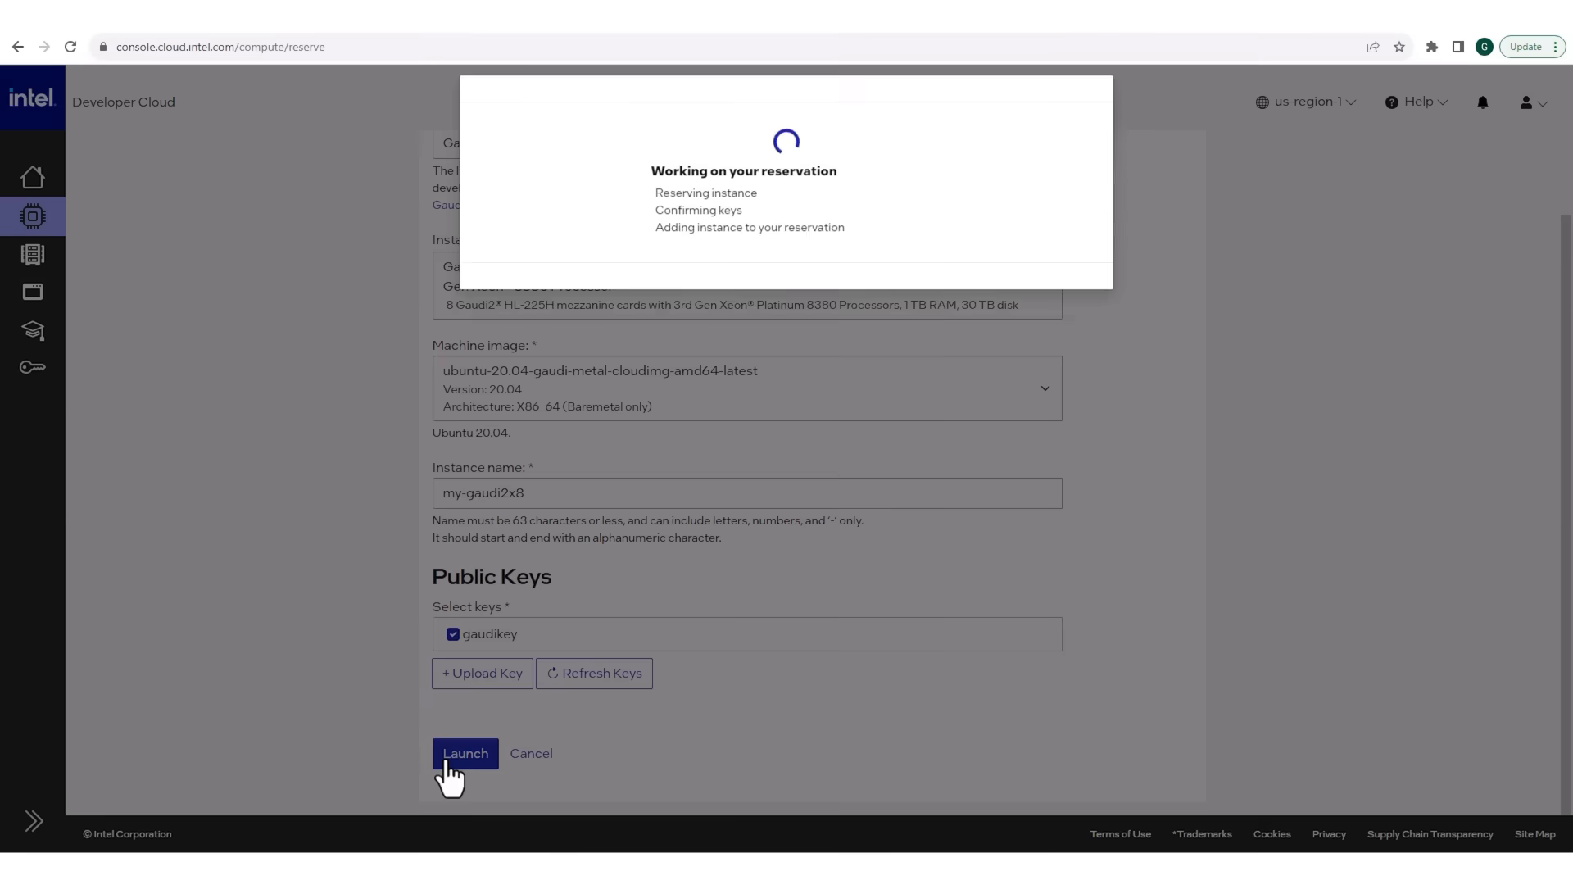
Step: Copy the SSH connection command for my-gaudi2x8 from its How to Connect panel
click(116, 363)
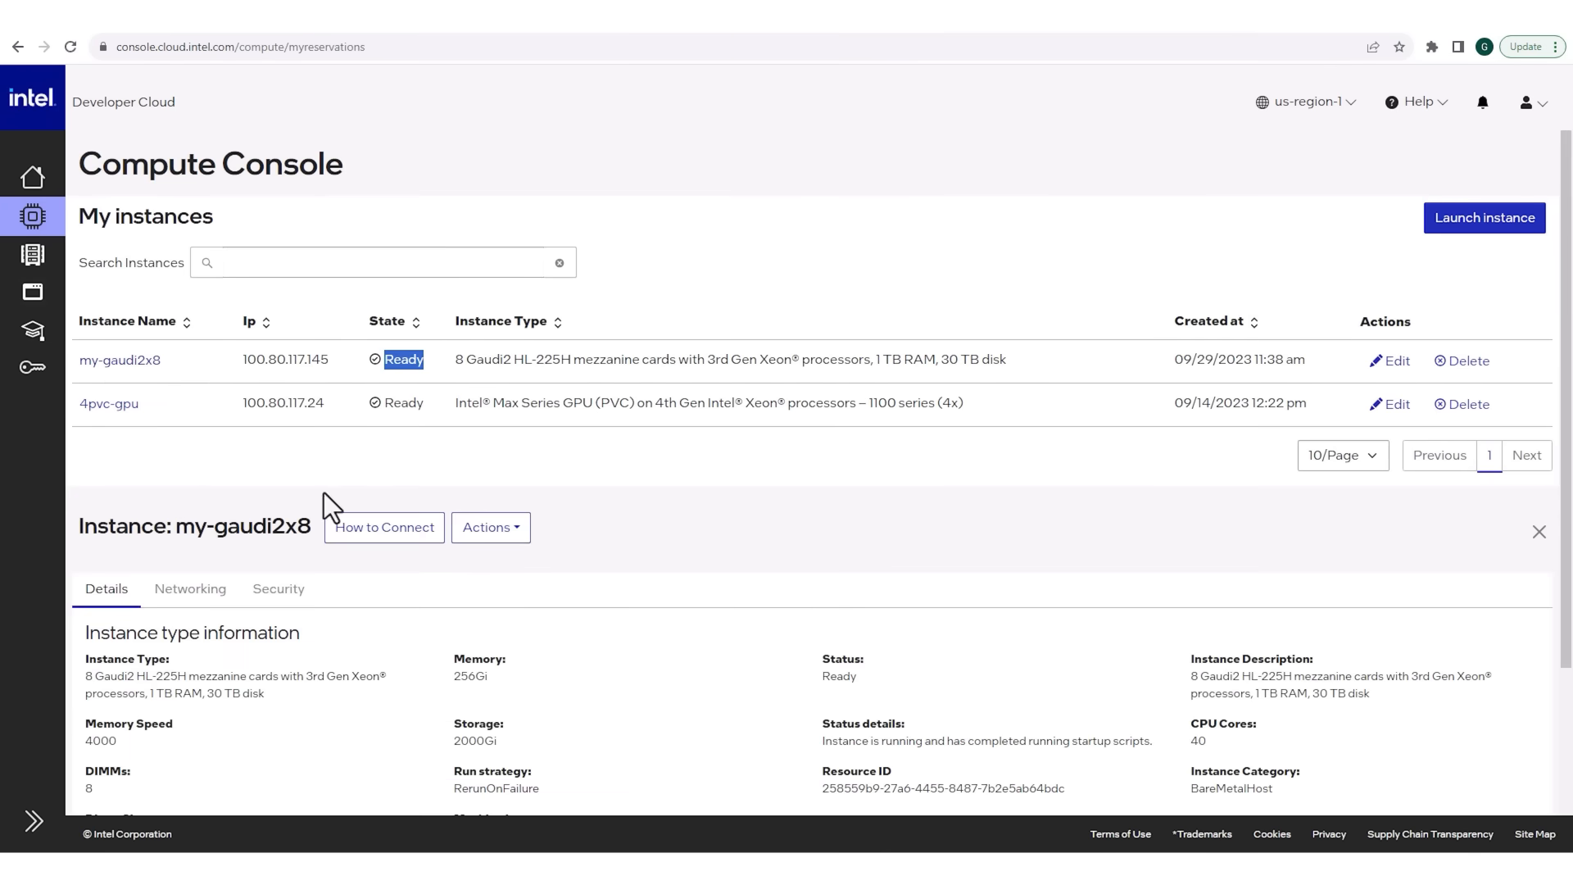
scroll(492, 614, down, 4)
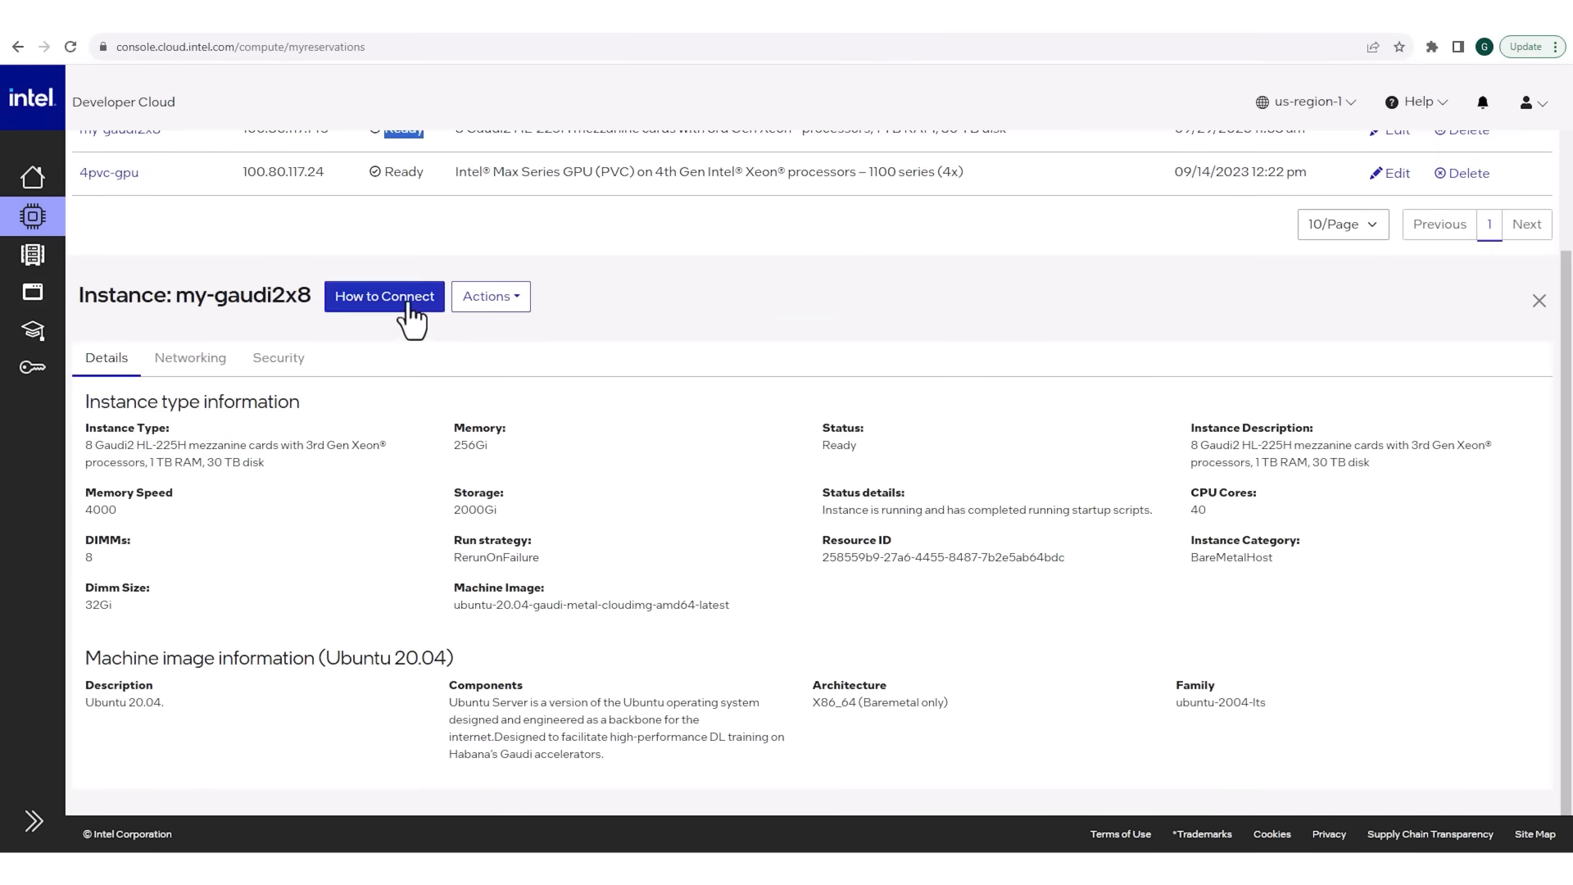
click(383, 295)
click(1137, 596)
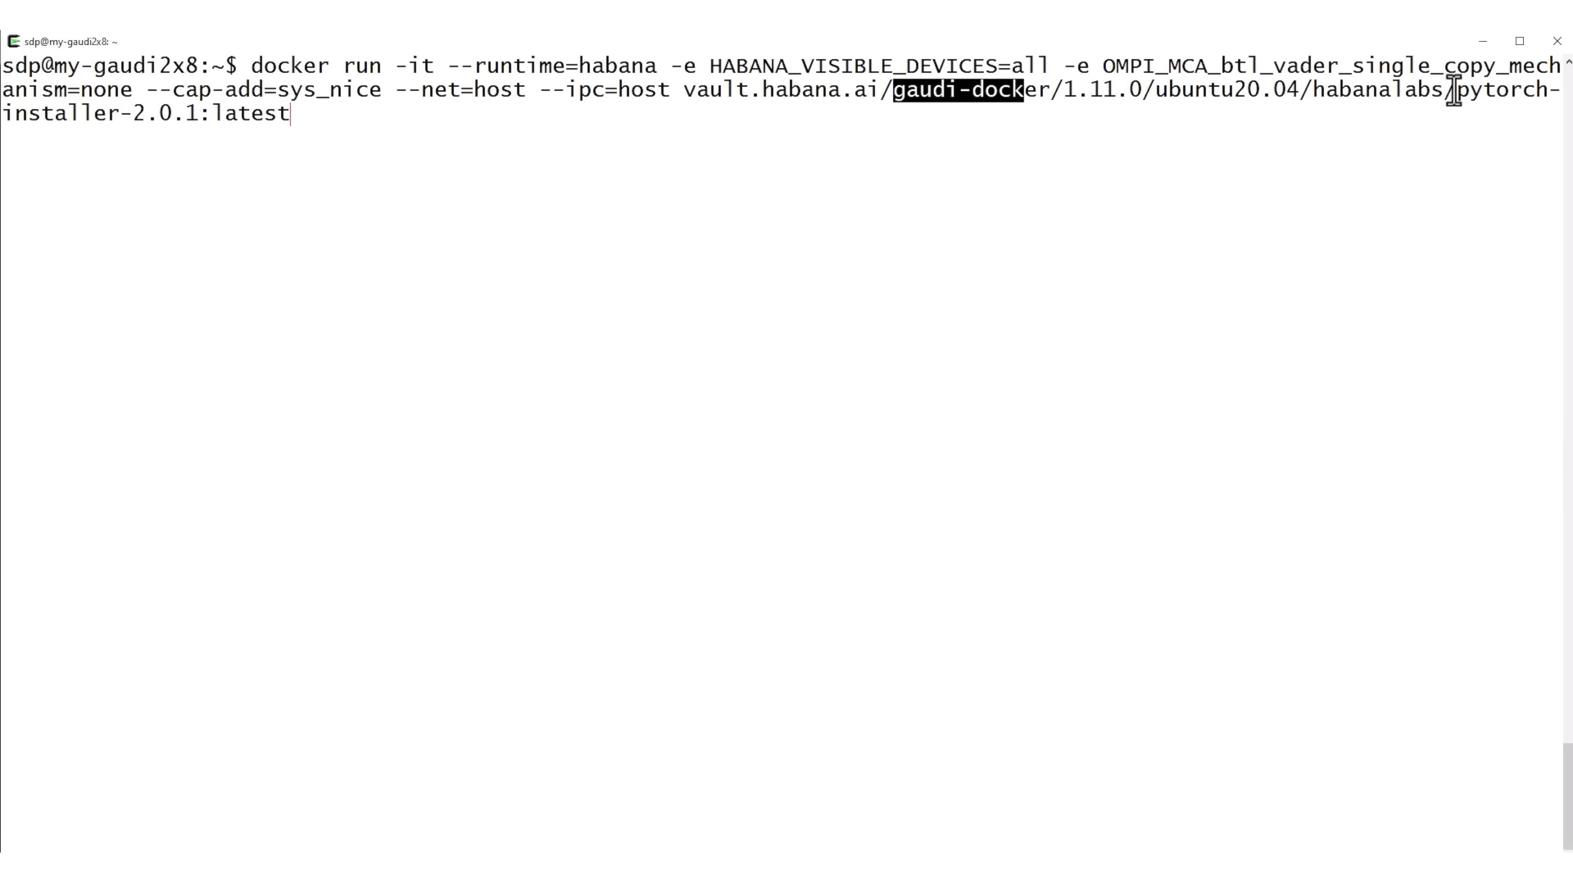
Step: Enter the docker run command for the Habana gaudi-docker pytorch-installer-2.0.1 container over SSH
drag(1450, 89, 1547, 90)
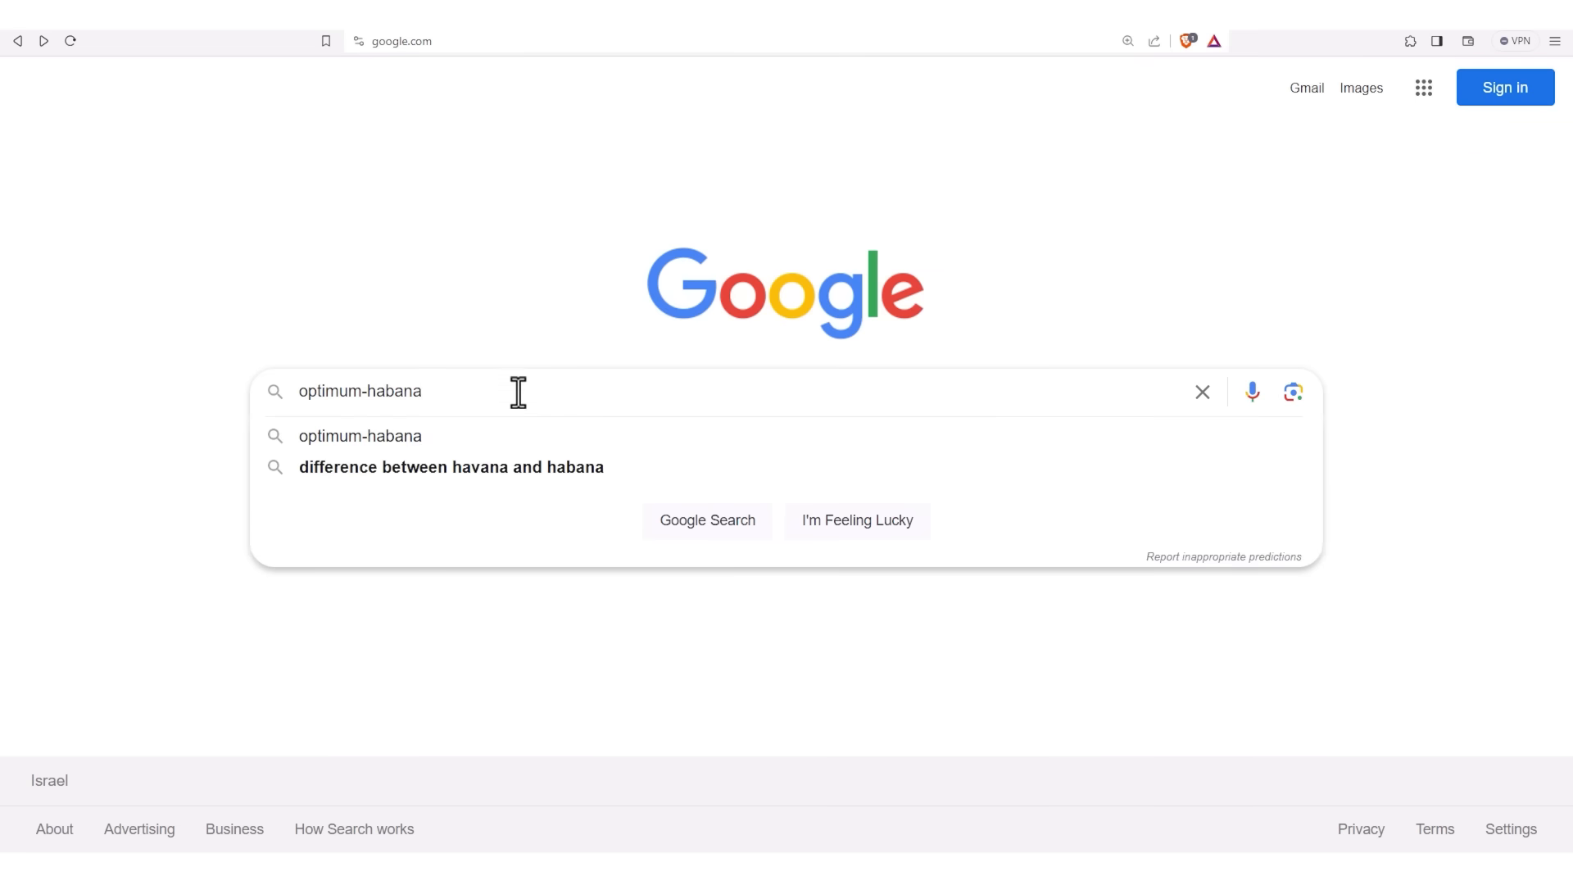
Step: Find the huggingface optimum-habana GitHub repository and git clone it onto the Gaudi2 machine
click(484, 436)
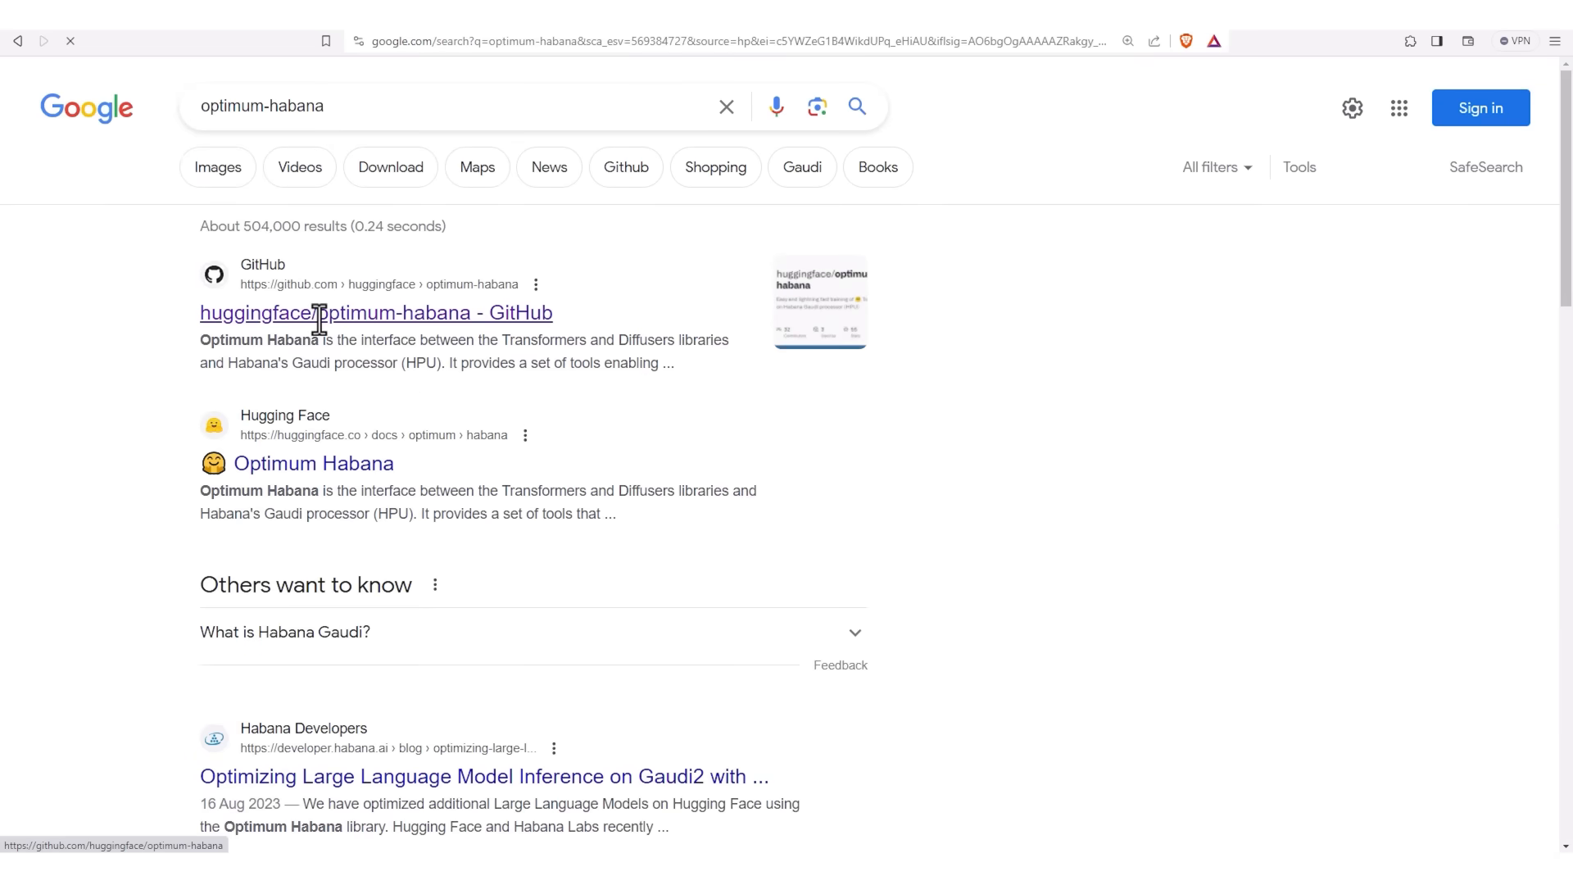
click(326, 314)
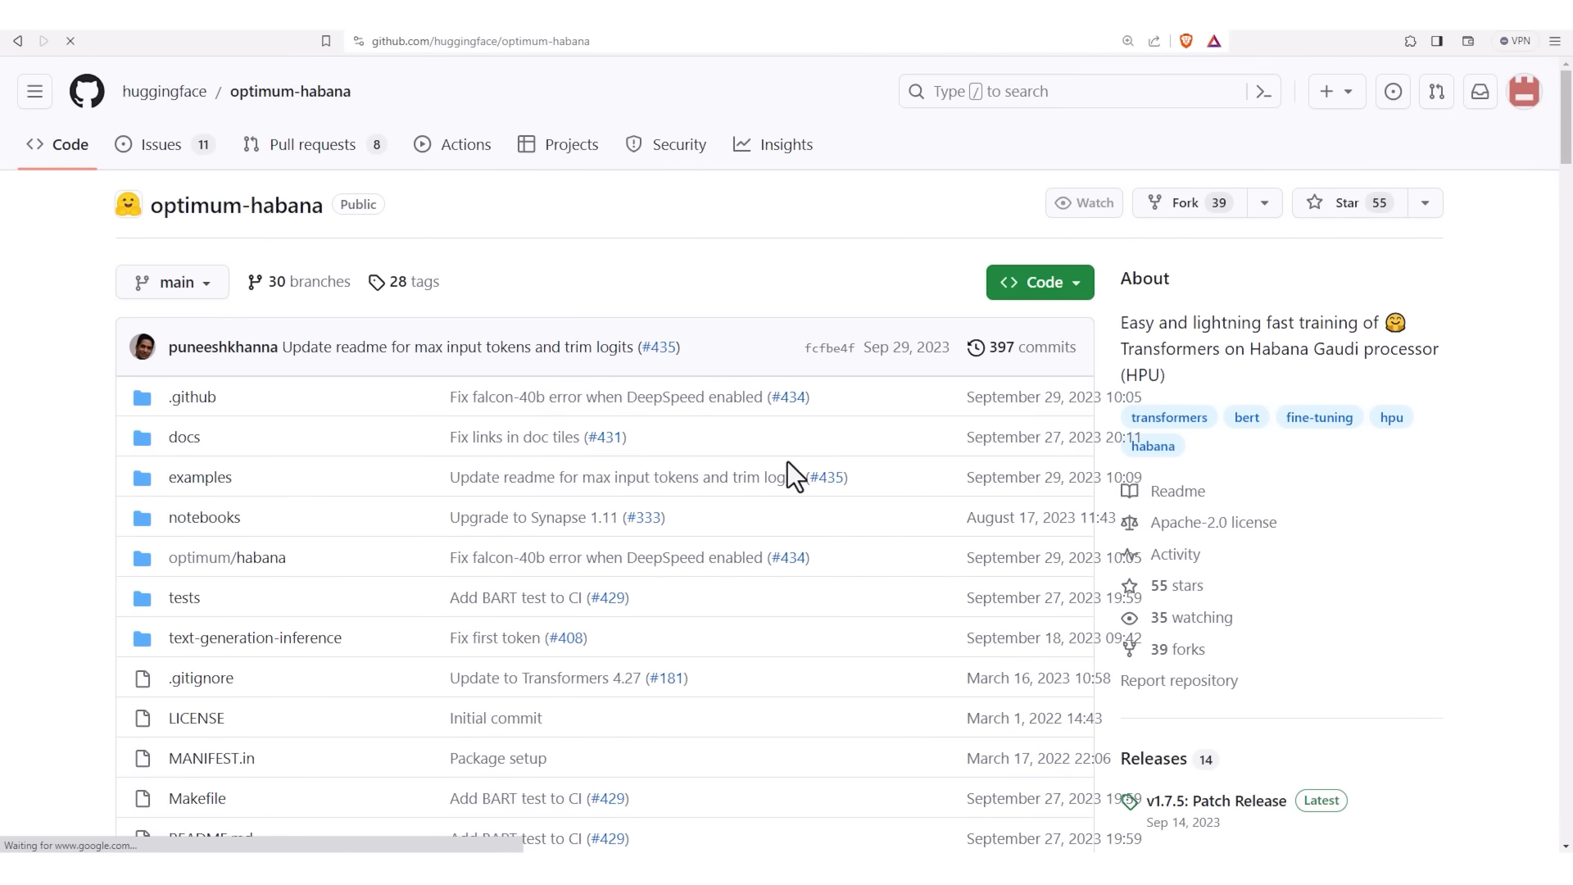
scroll(807, 511, down, 3)
scroll(808, 509, down, 5)
scroll(808, 510, down, 1)
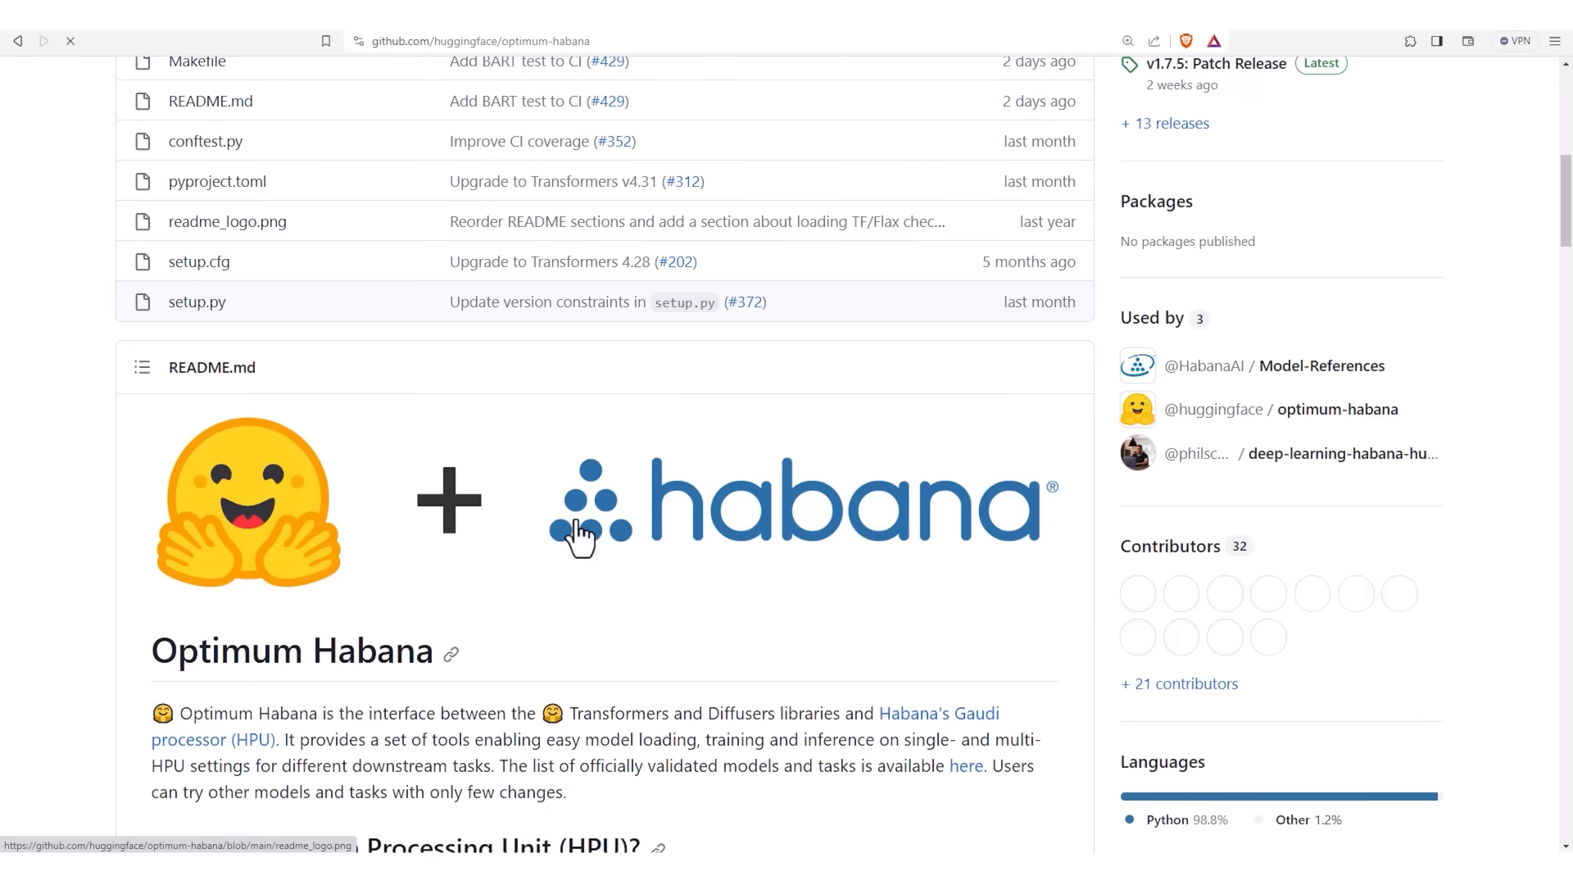
scroll(744, 550, up, 5)
scroll(744, 549, up, 5)
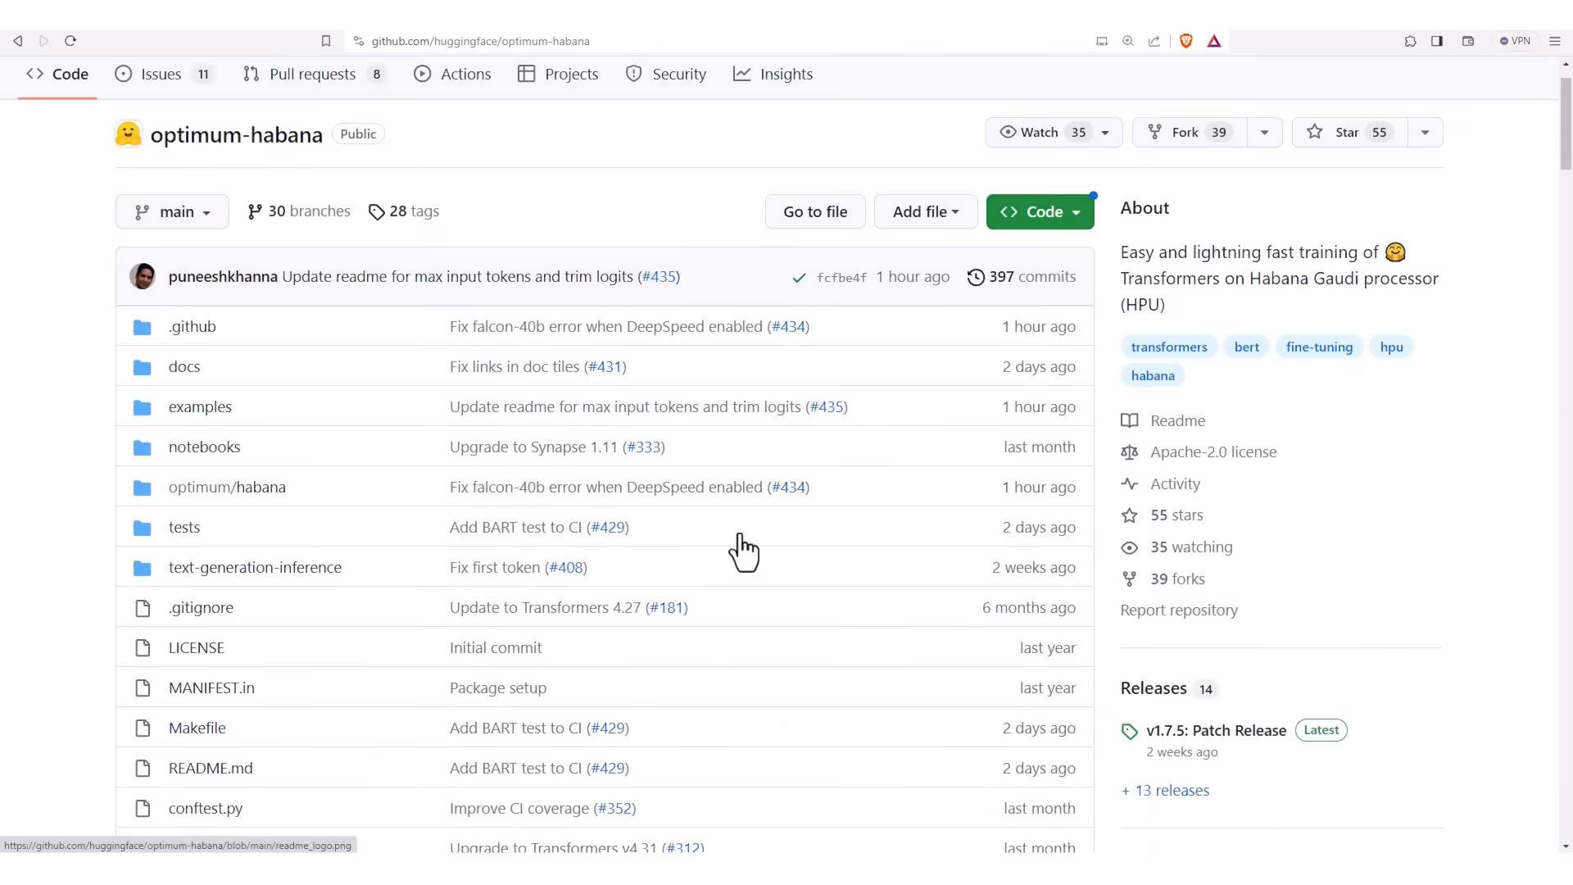
scroll(743, 549, up, 2)
click(1038, 282)
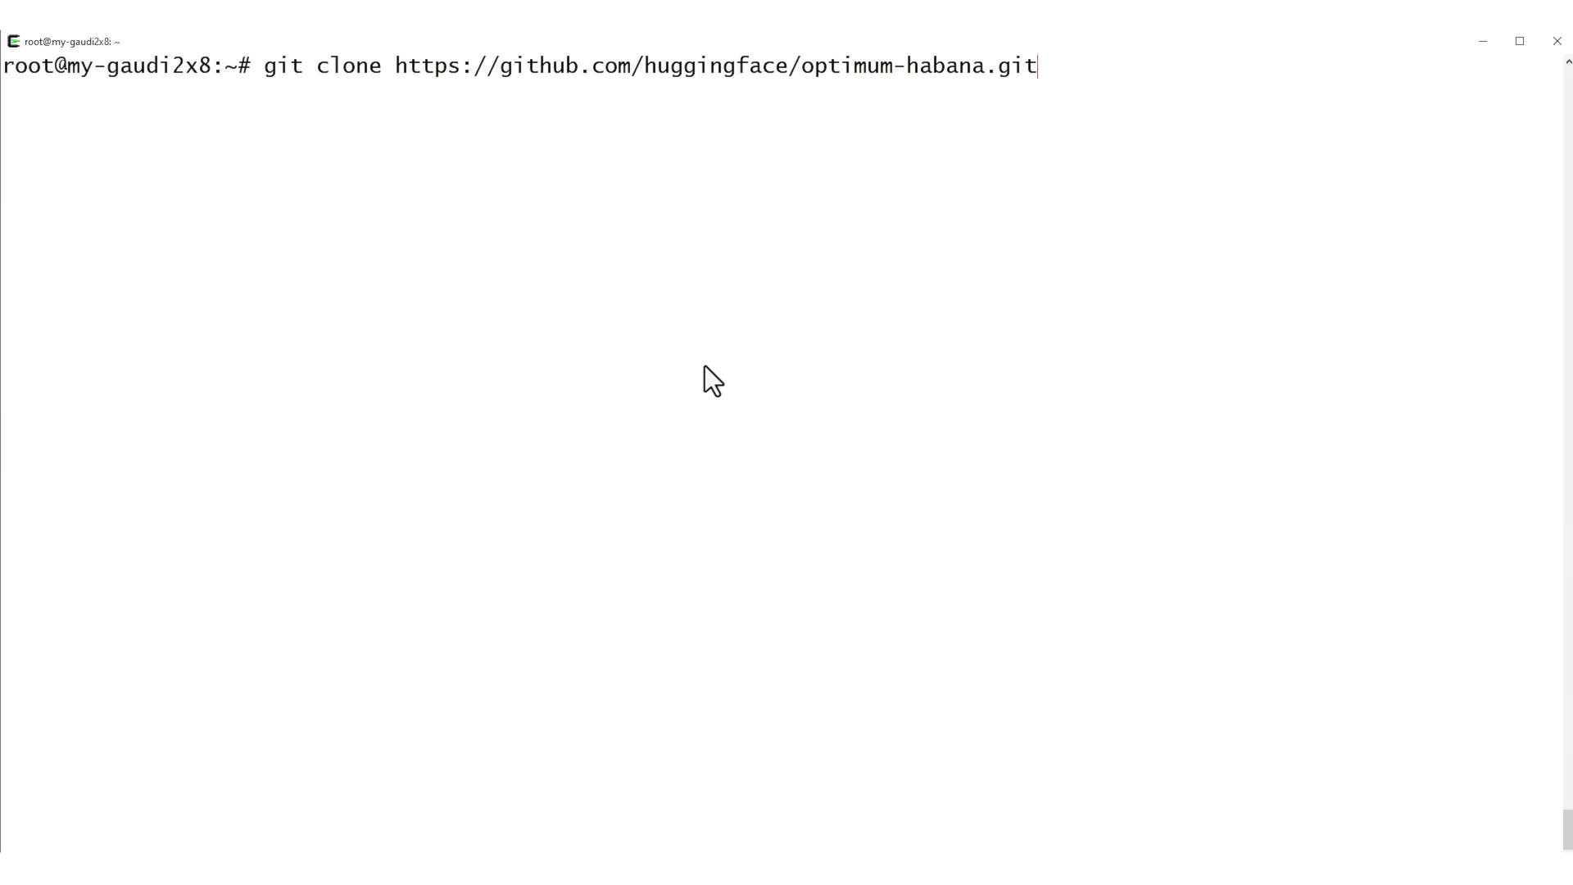
key(Return)
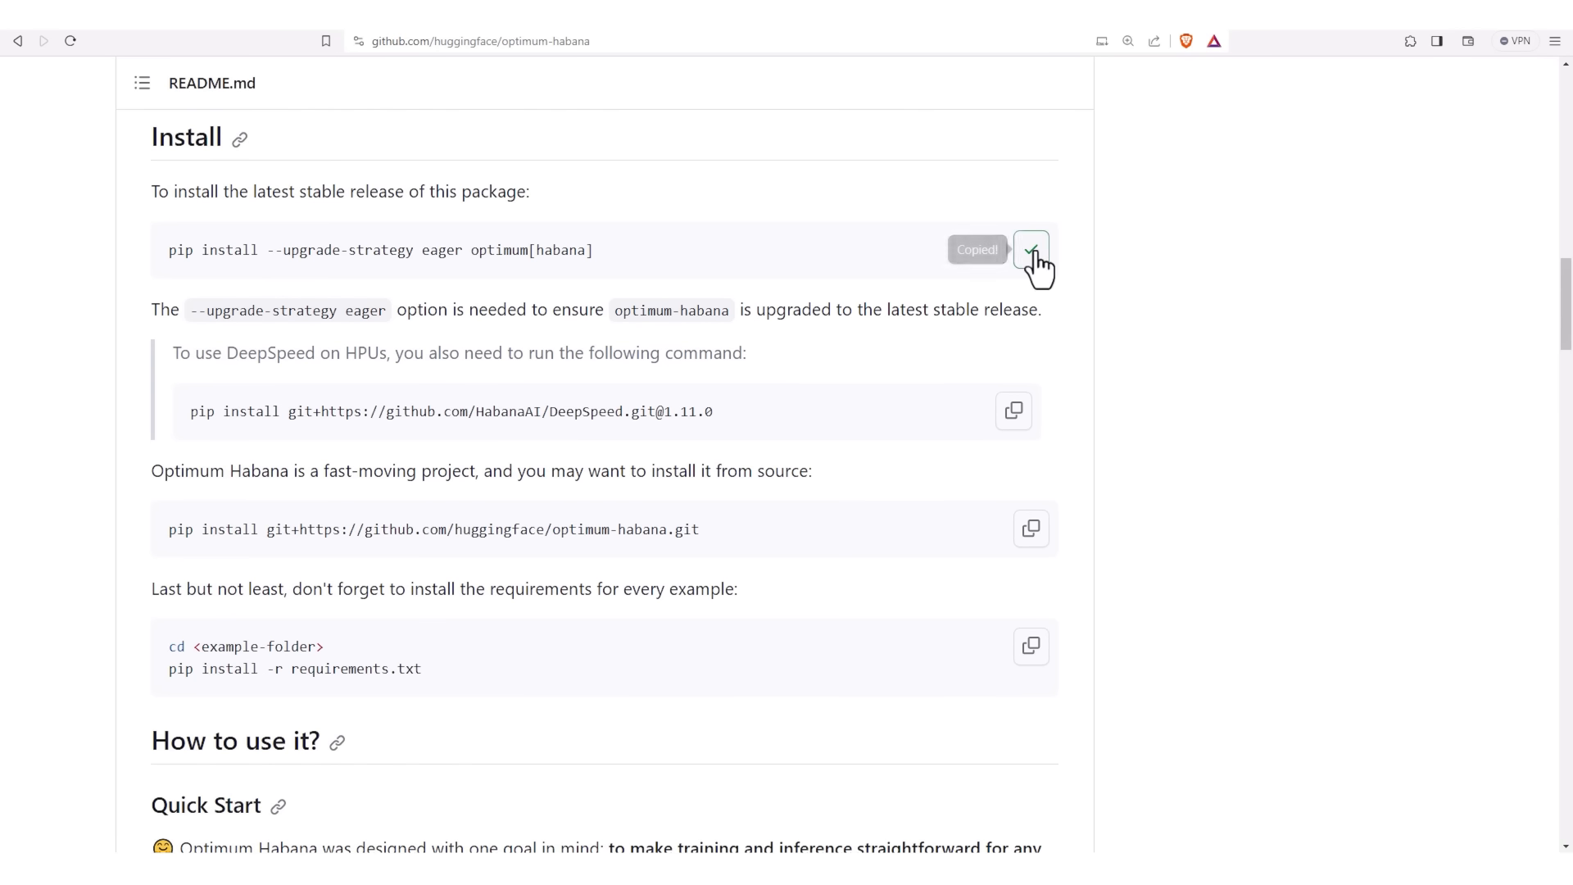
Step: Copy the README's DeepSpeed-on-HPUs pip install command
double_click(270, 352)
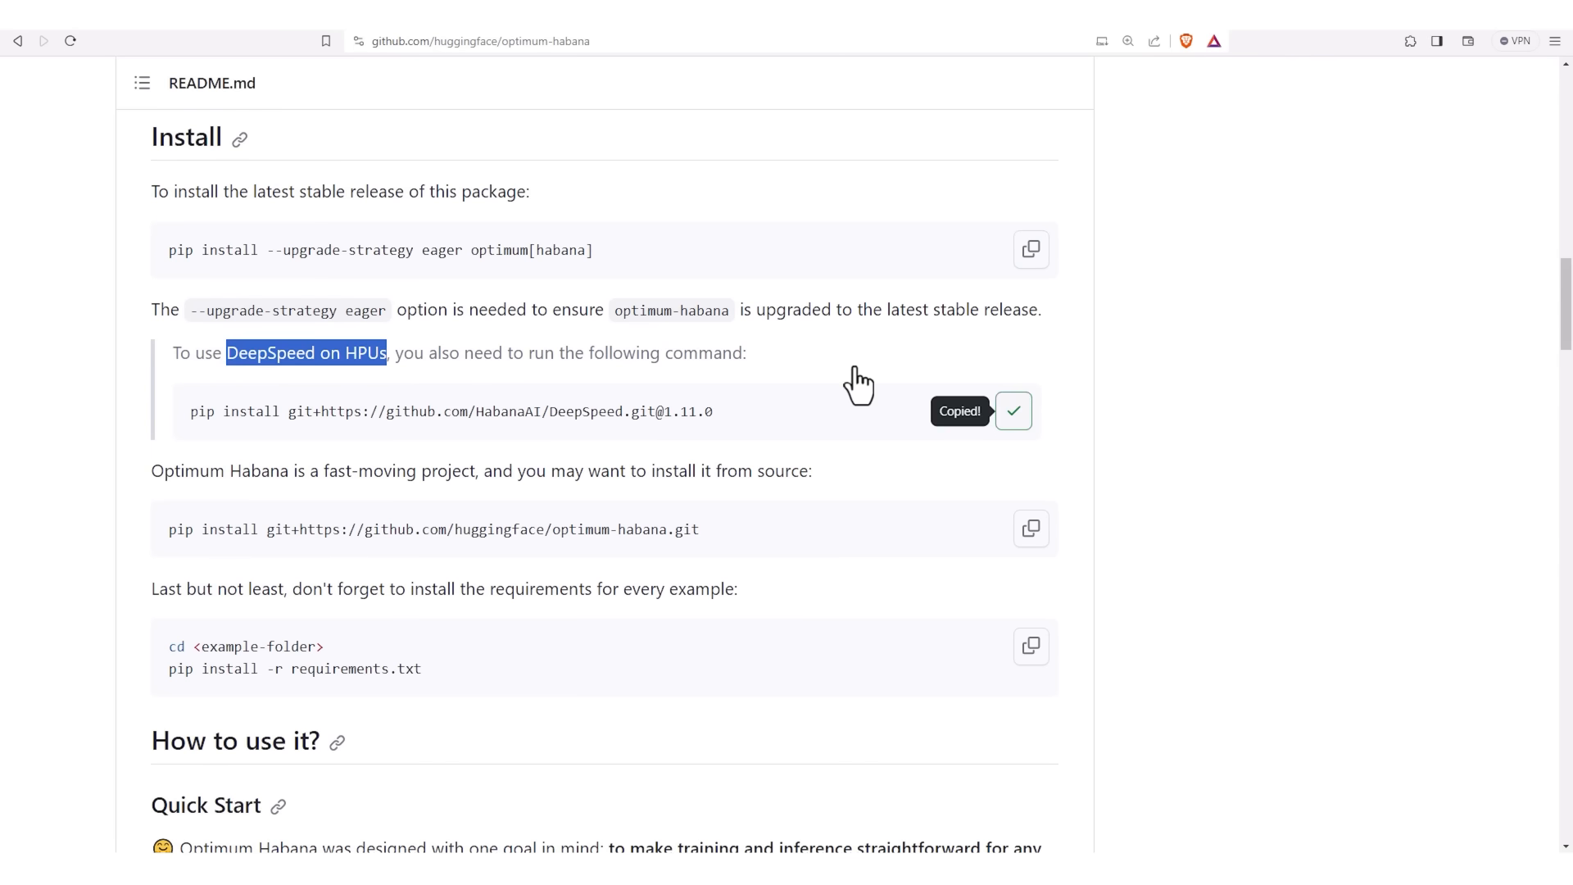
scroll(86, 129, down, 10)
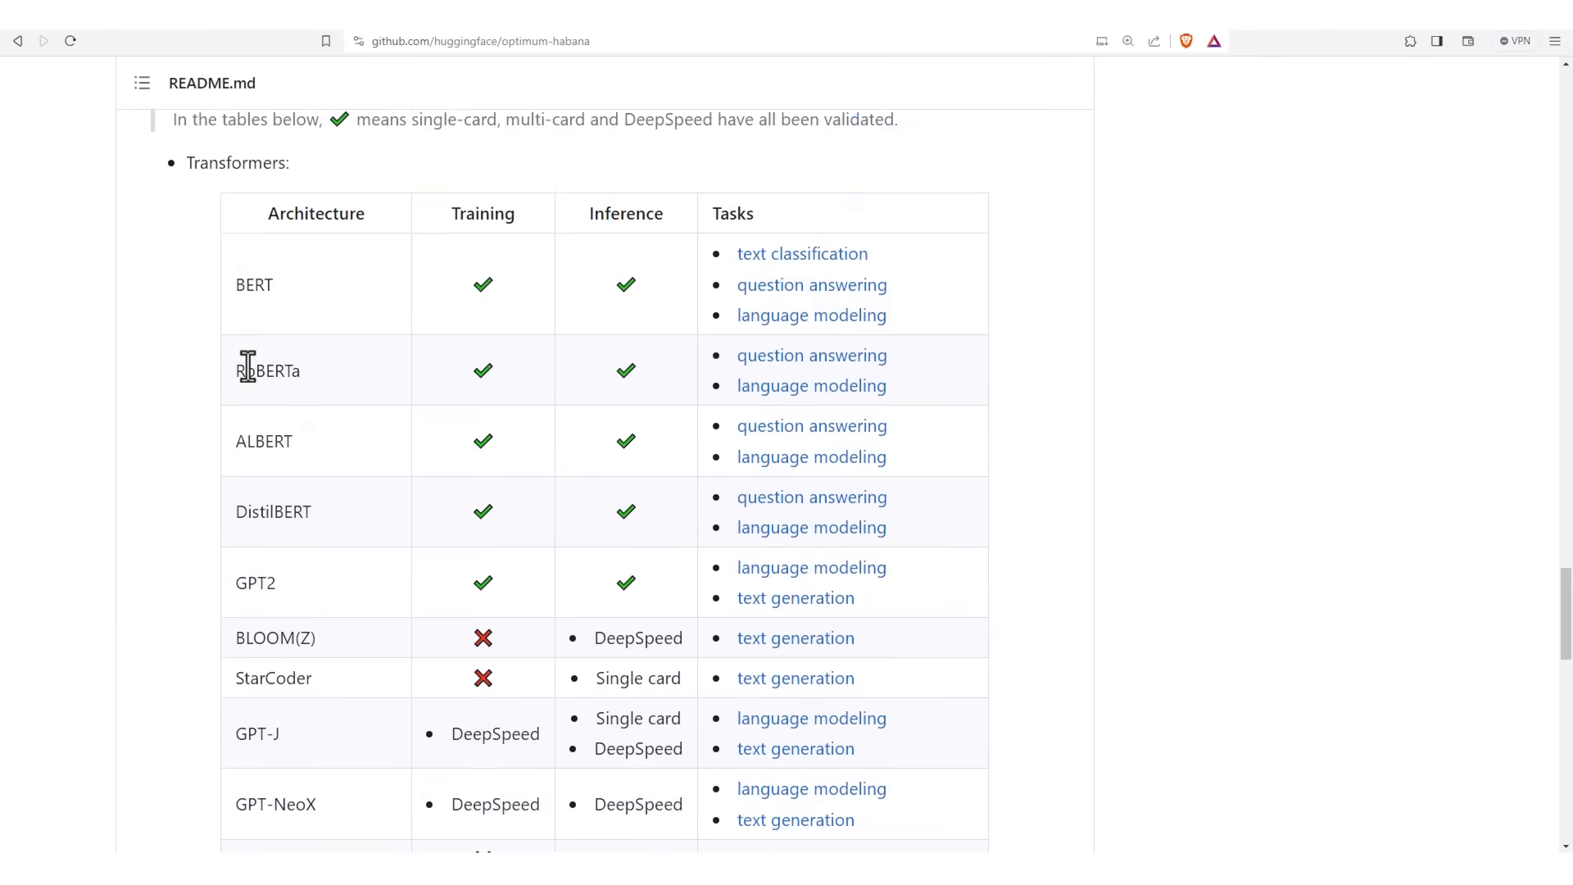
scroll(86, 130, down, 3)
scroll(86, 129, down, 3)
scroll(247, 365, down, 3)
scroll(247, 366, down, 4)
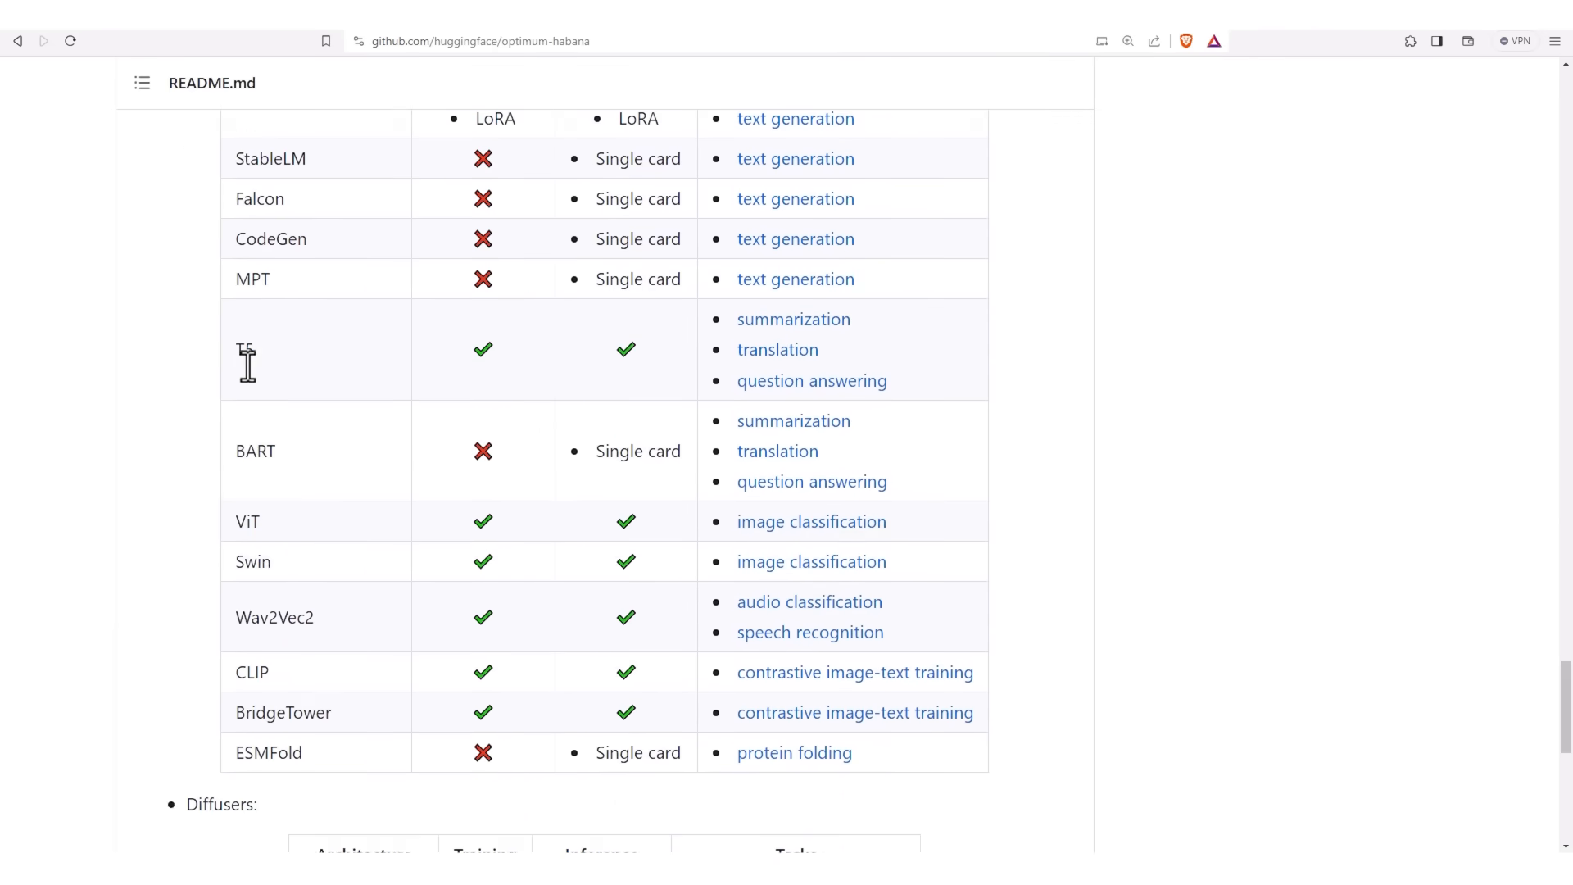
scroll(248, 365, down, 4)
scroll(246, 365, down, 3)
scroll(248, 365, down, 4)
scroll(247, 365, up, 2)
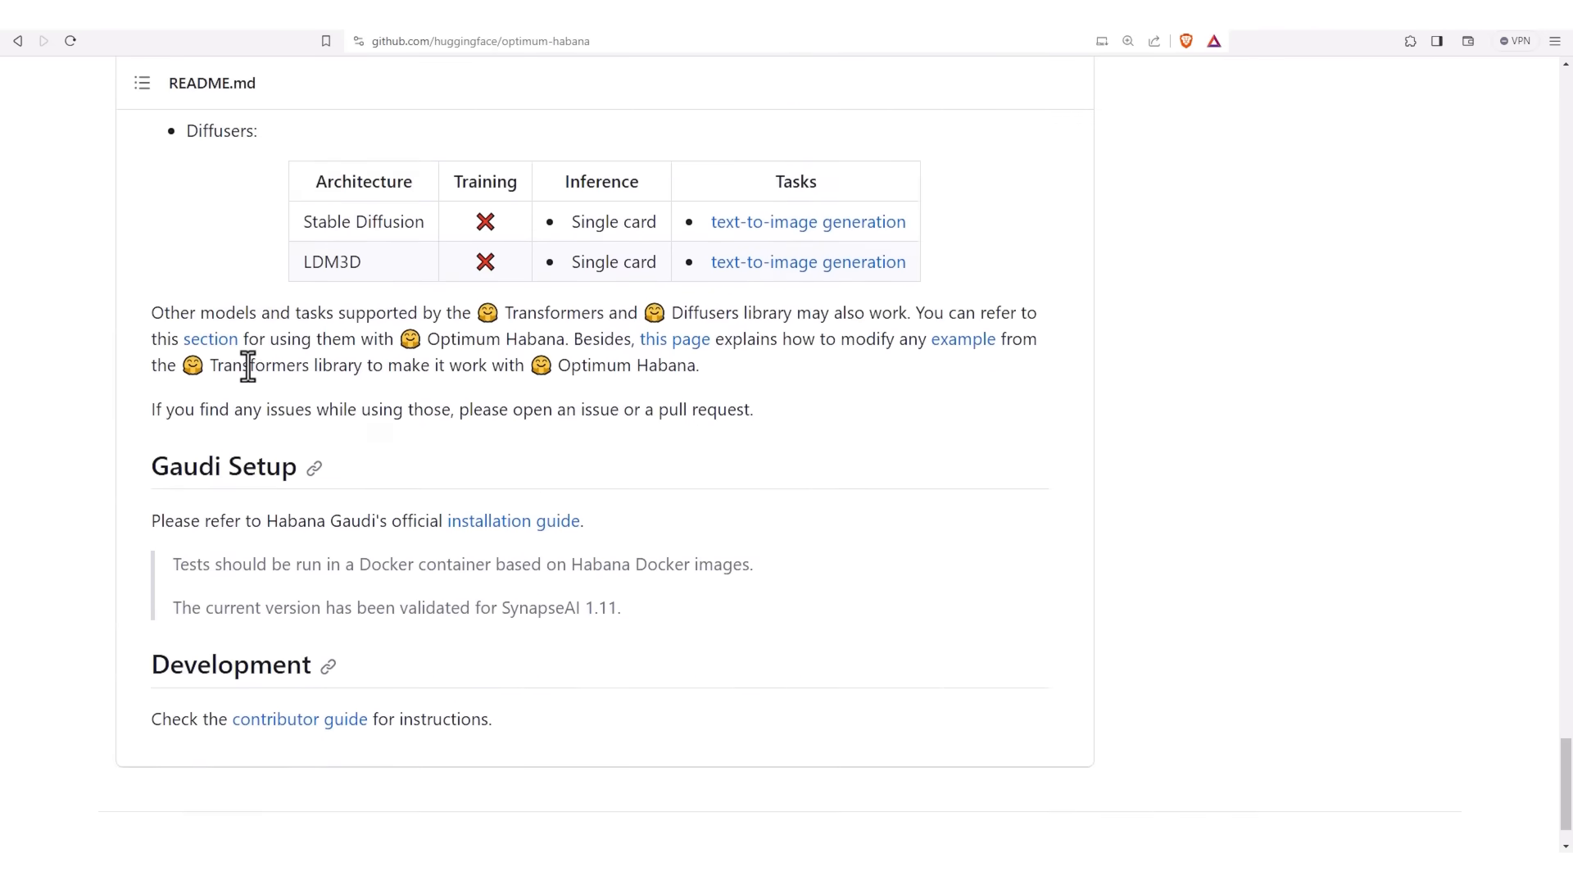
scroll(247, 365, up, 4)
scroll(248, 365, up, 3)
scroll(365, 482, up, 3)
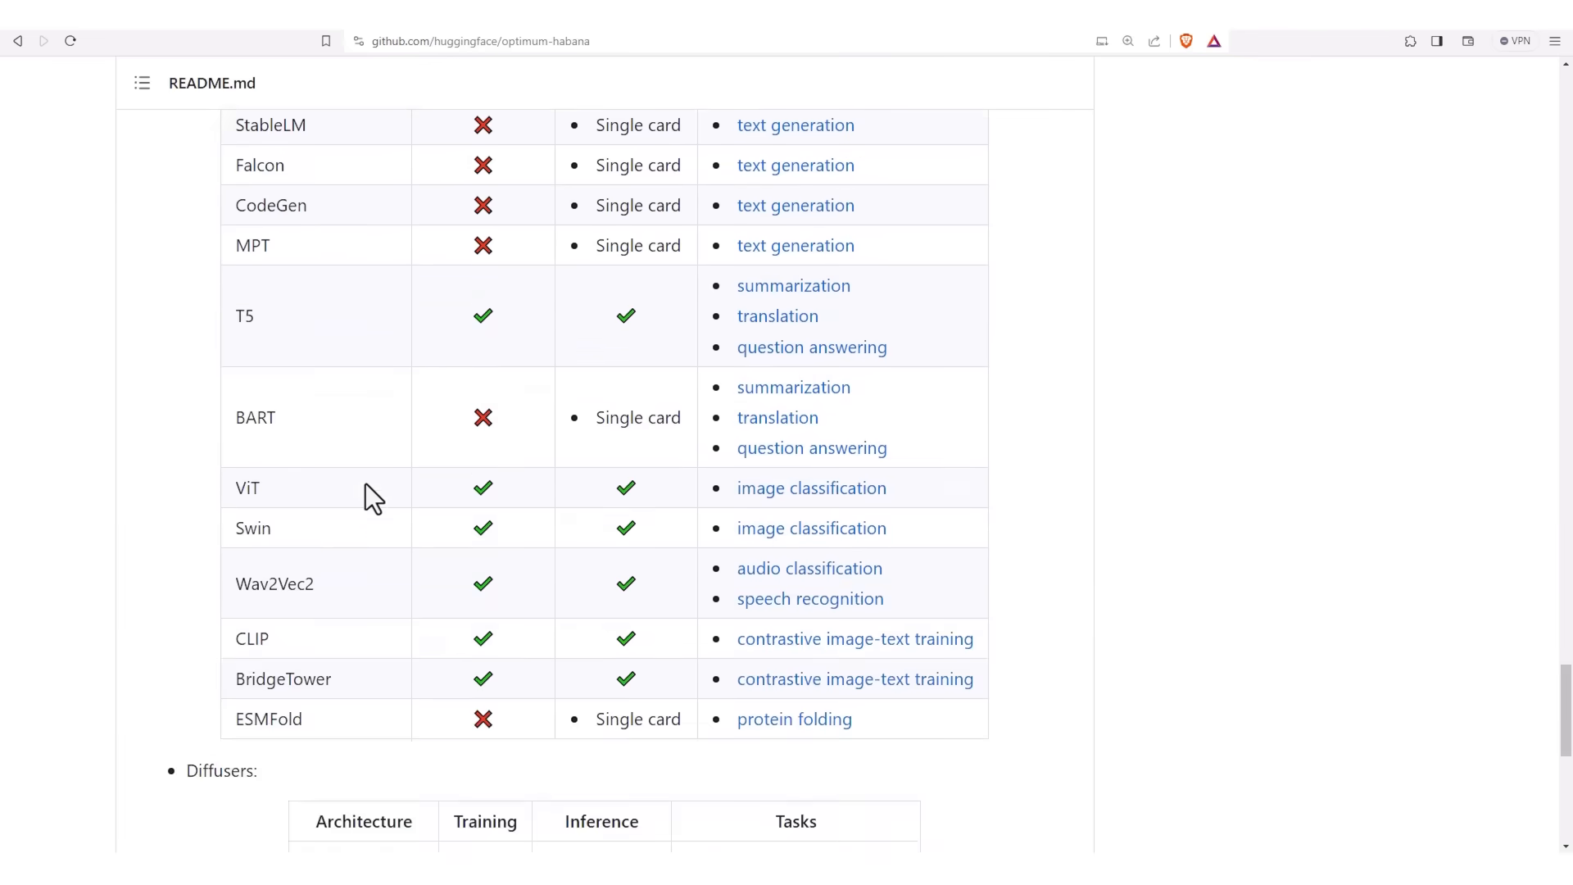
scroll(364, 483, up, 3)
scroll(364, 484, up, 3)
scroll(366, 483, up, 3)
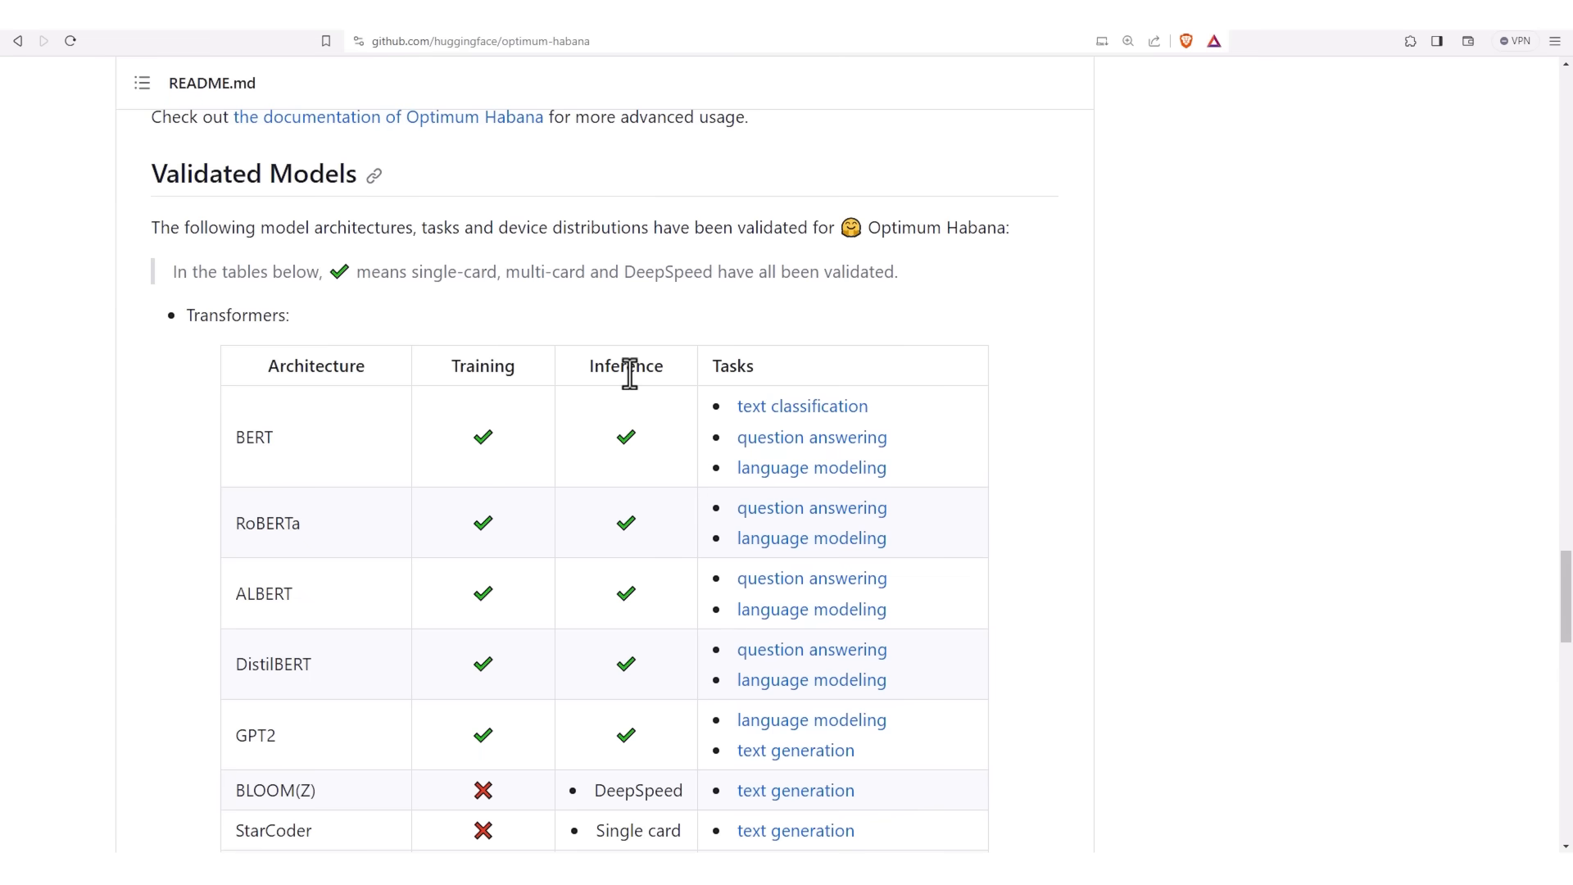
scroll(601, 456, down, 2)
scroll(788, 614, down, 2)
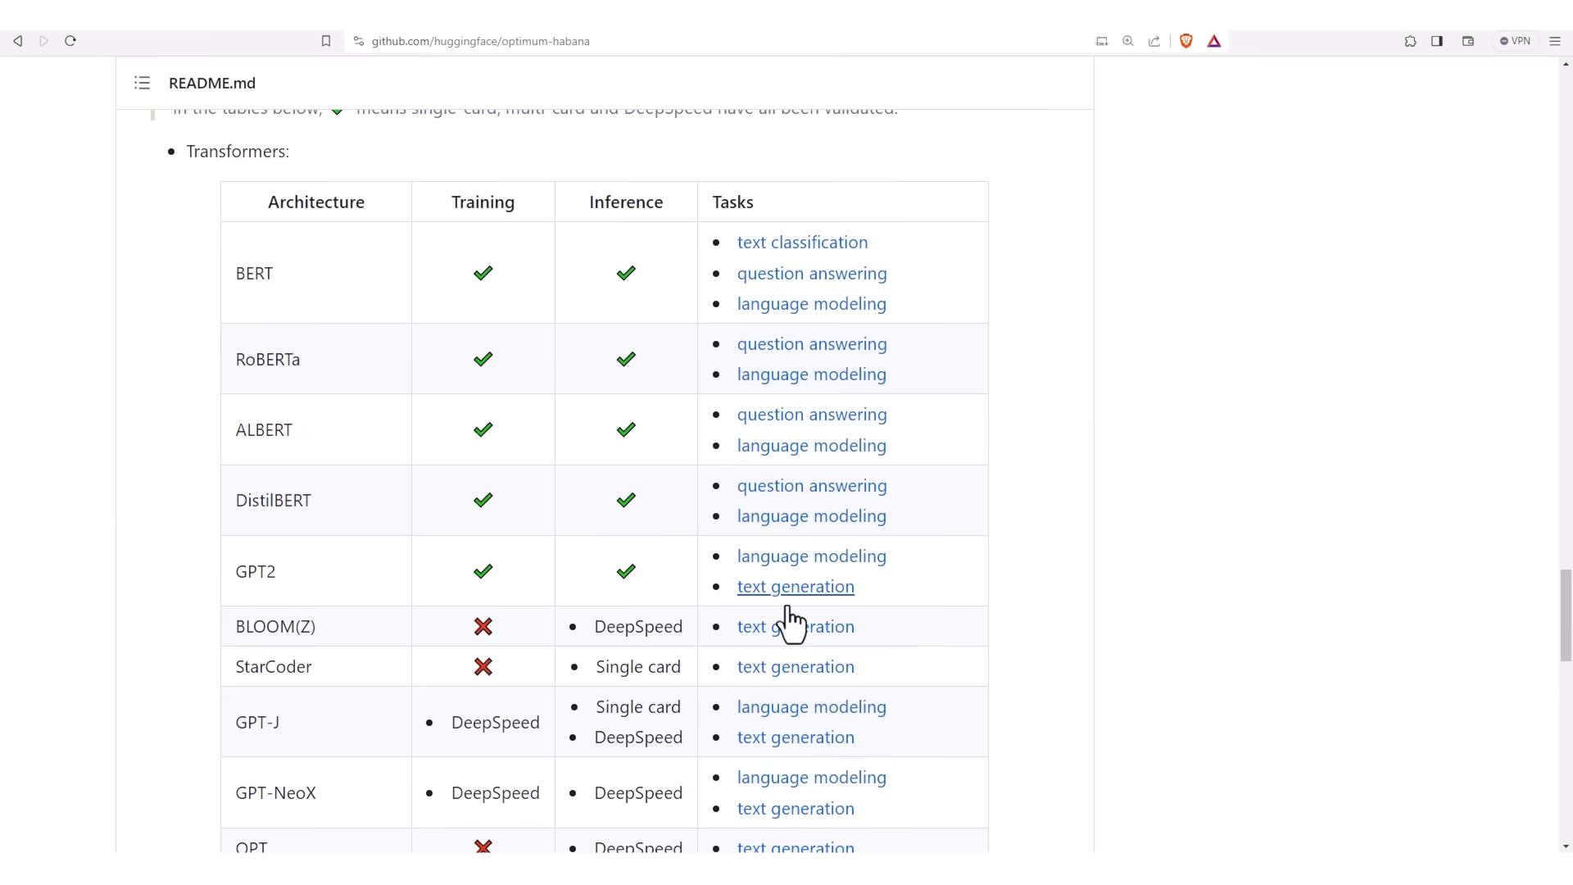
Step: Install the GPT2 text-generation example's requirements in its folder on the remote machine
click(796, 586)
scroll(702, 486, down, 2)
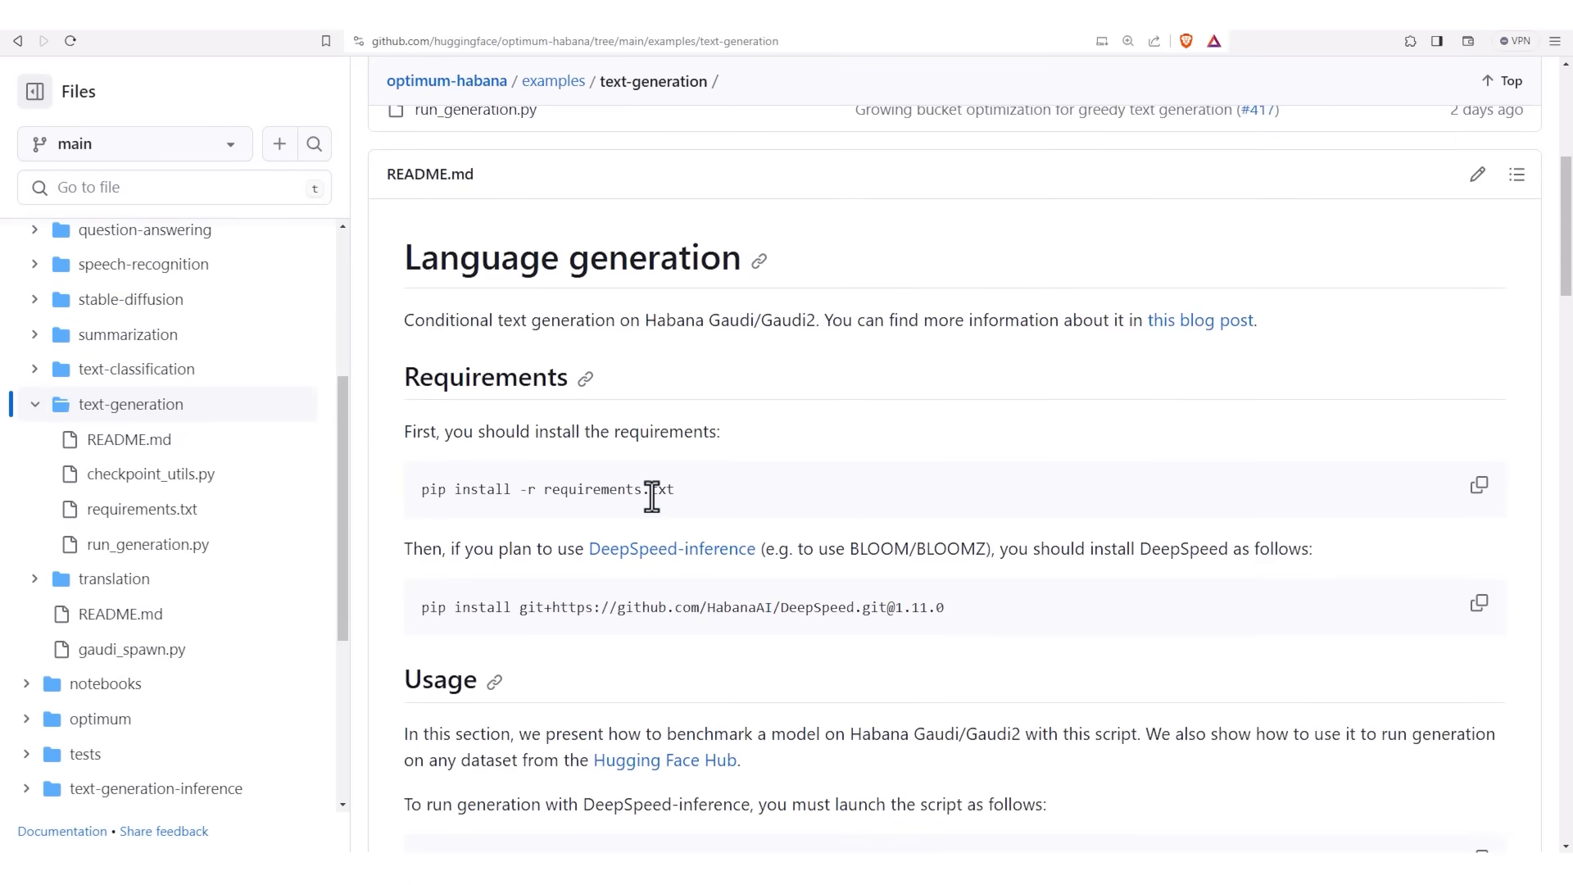
drag(652, 489, 420, 490)
key(ctrl+c)
key(alt+Tab)
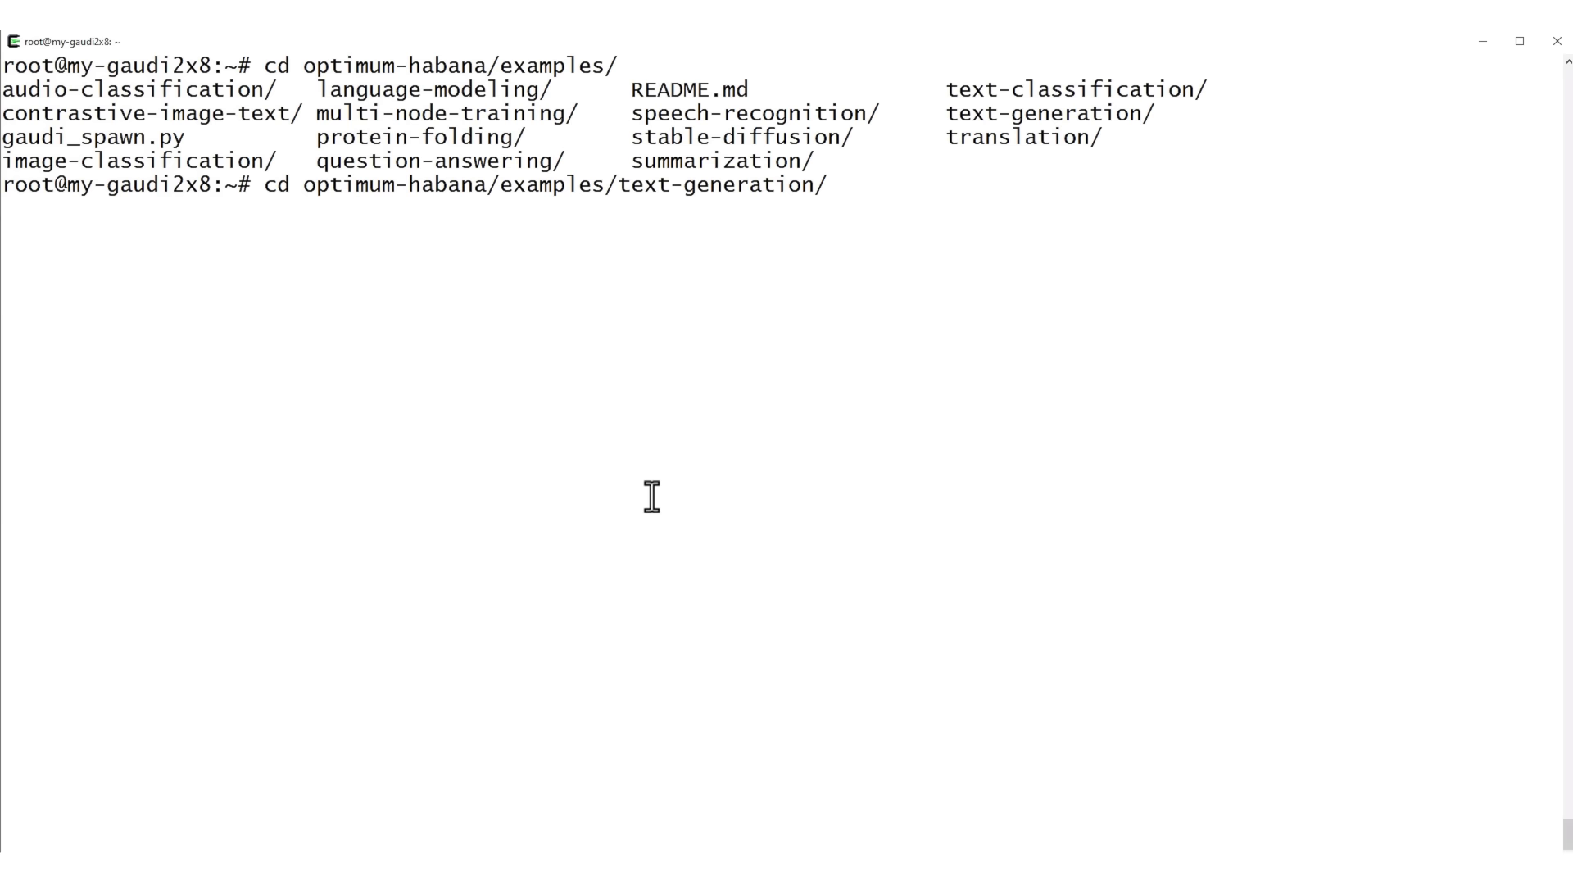
key(Return)
text(l)
key(Return)
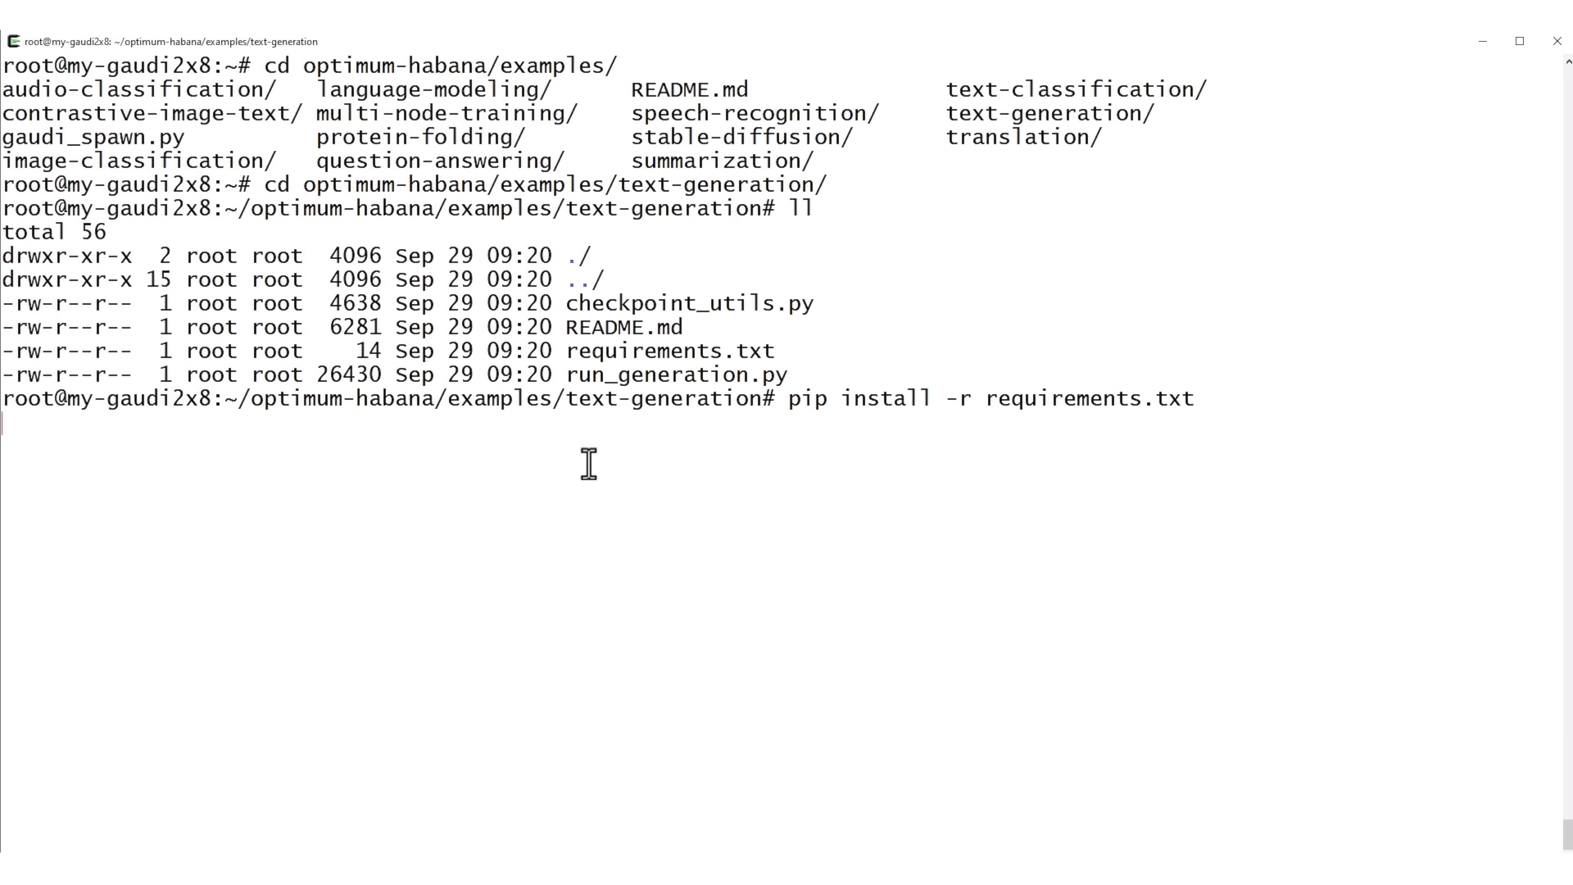
key(ctrl+l)
key(alt+Tab)
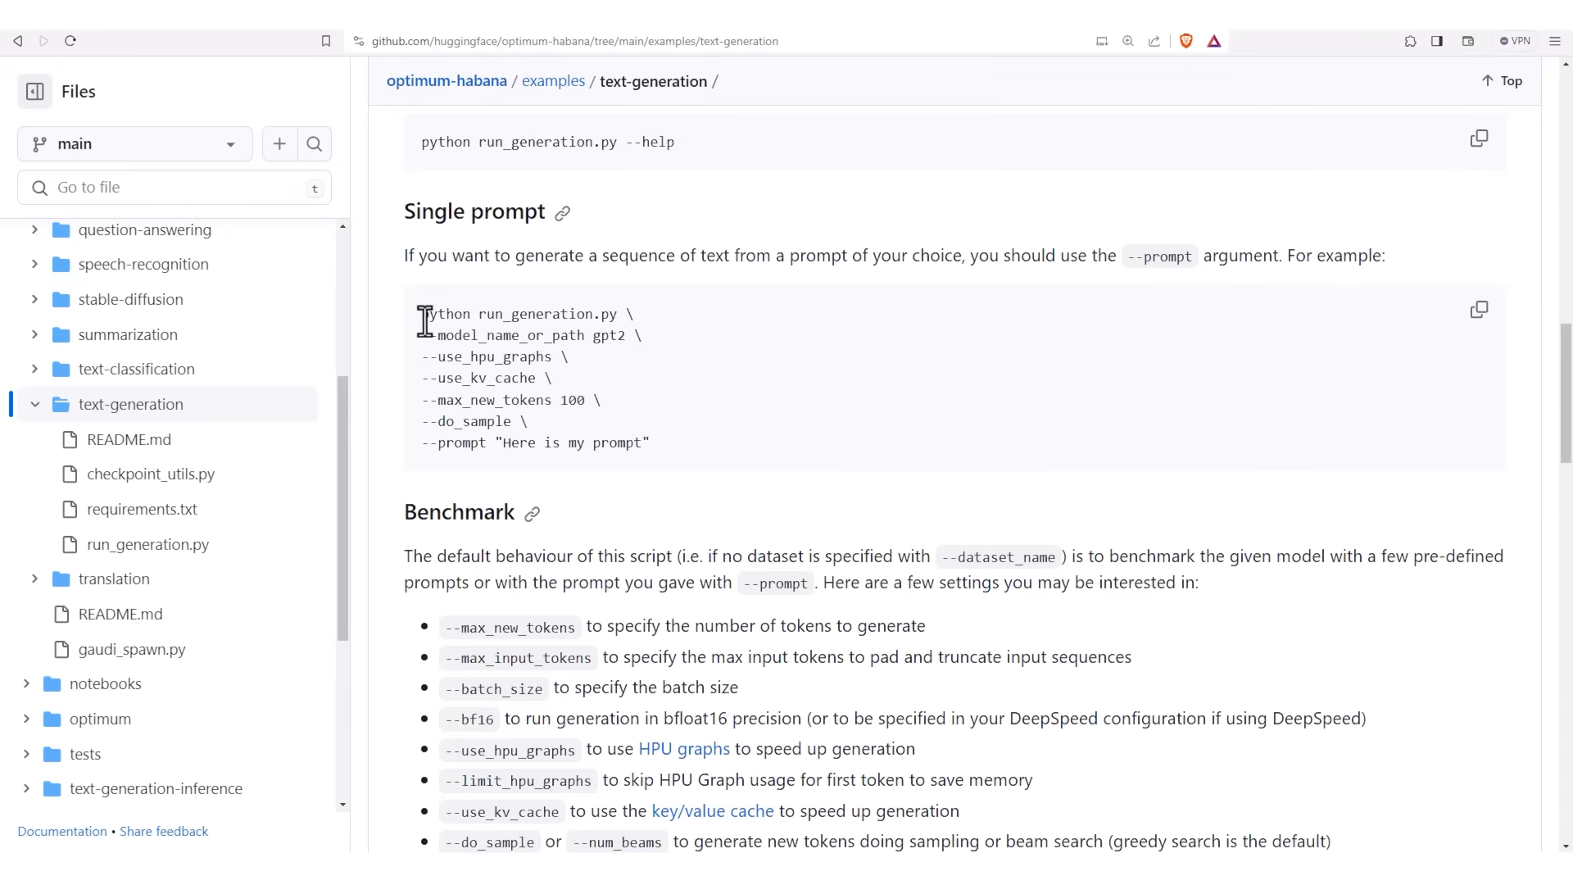
Step: Run the single-prompt GPT-2 generation on 'what a beautiful day' and review its output
drag(422, 315, 493, 442)
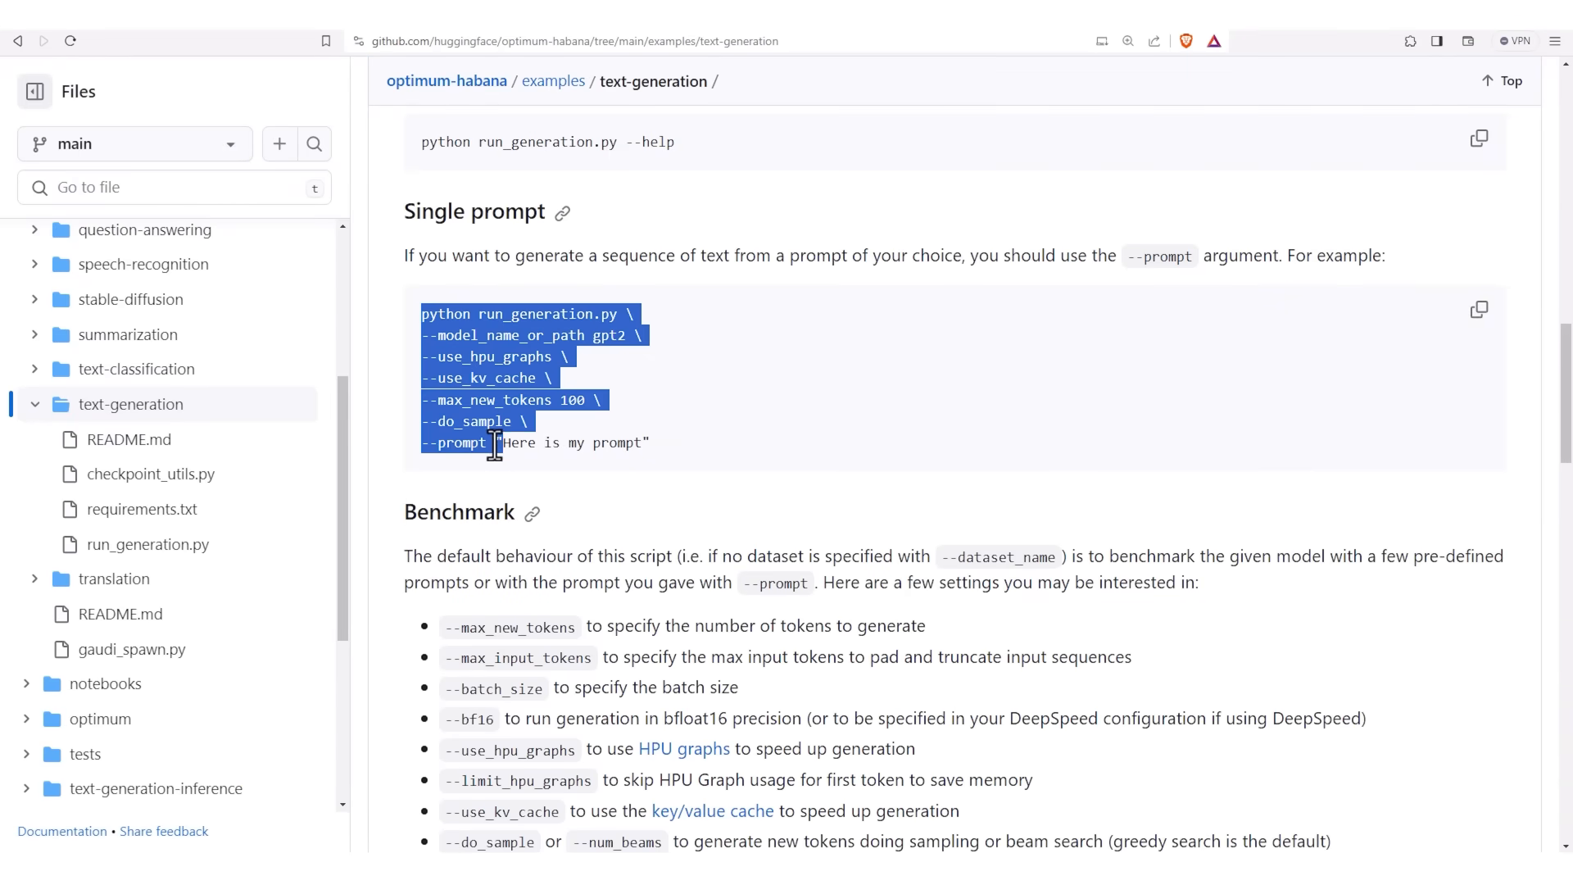
text(--prompt "what a beautifulday")
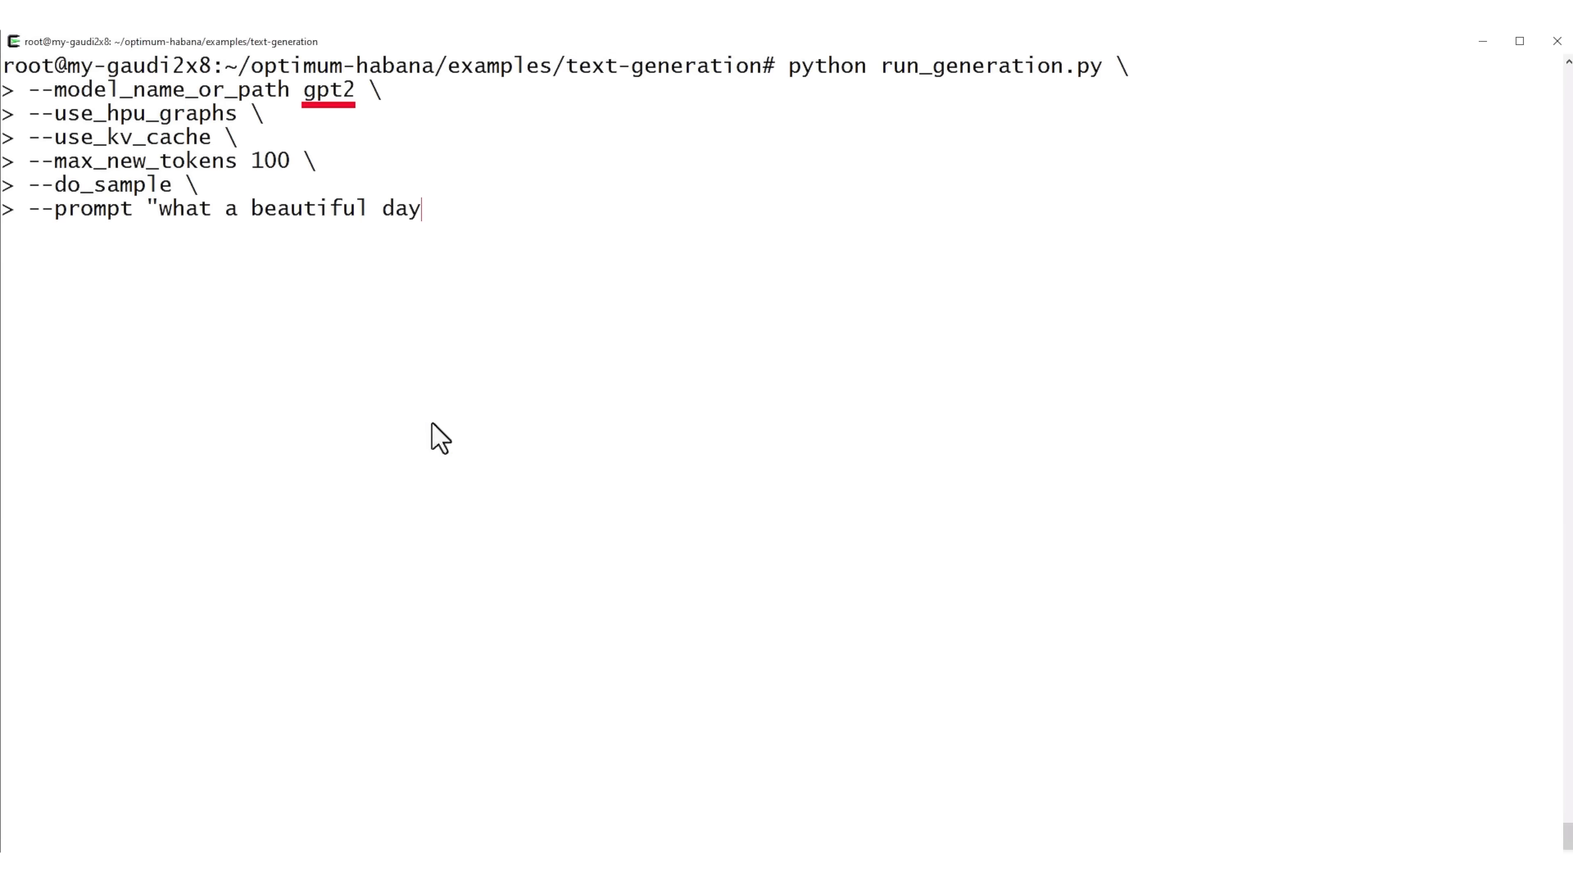
key(Return)
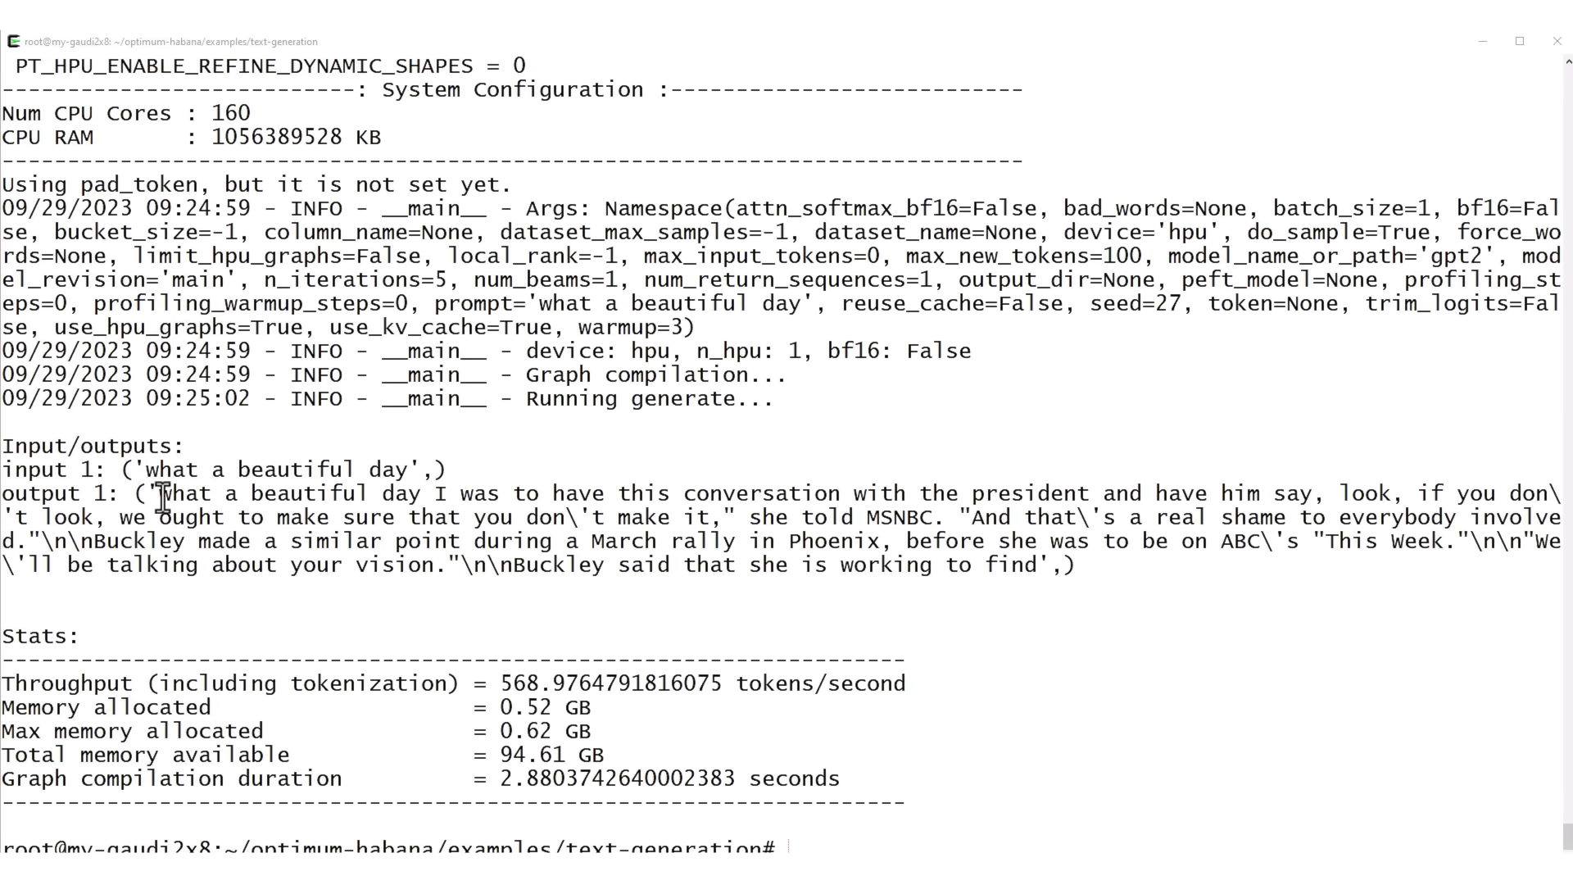
drag(160, 495, 1044, 568)
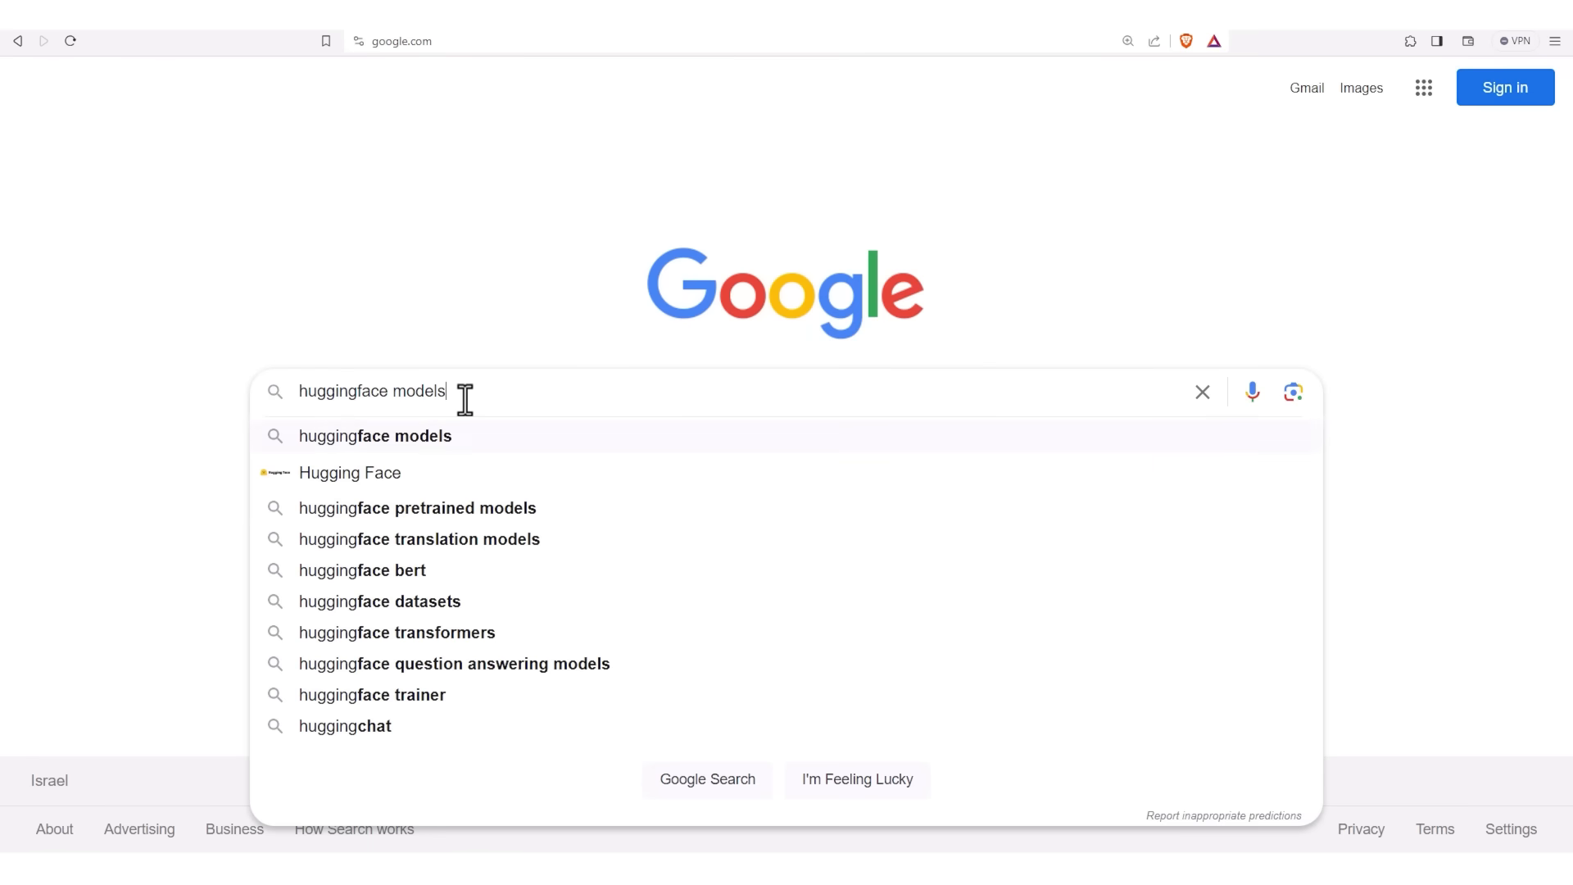
Step: Filter Hugging Face models by gpt-j and open the KoboldAI/GPT-J-6B-Janeway page
key(Return)
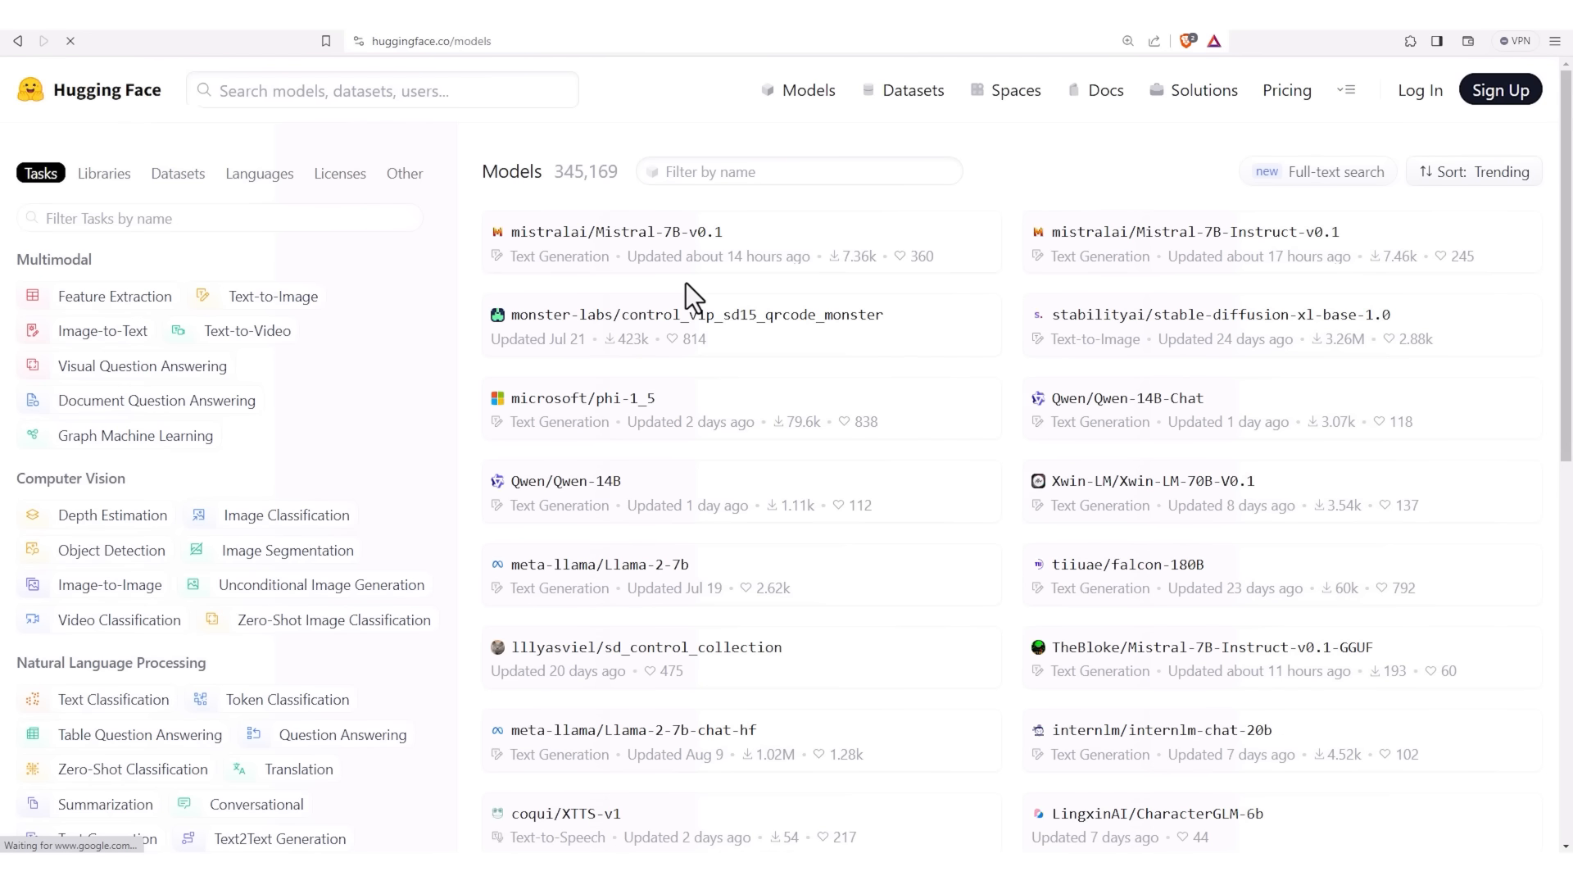
click(734, 172)
text(gpt-j)
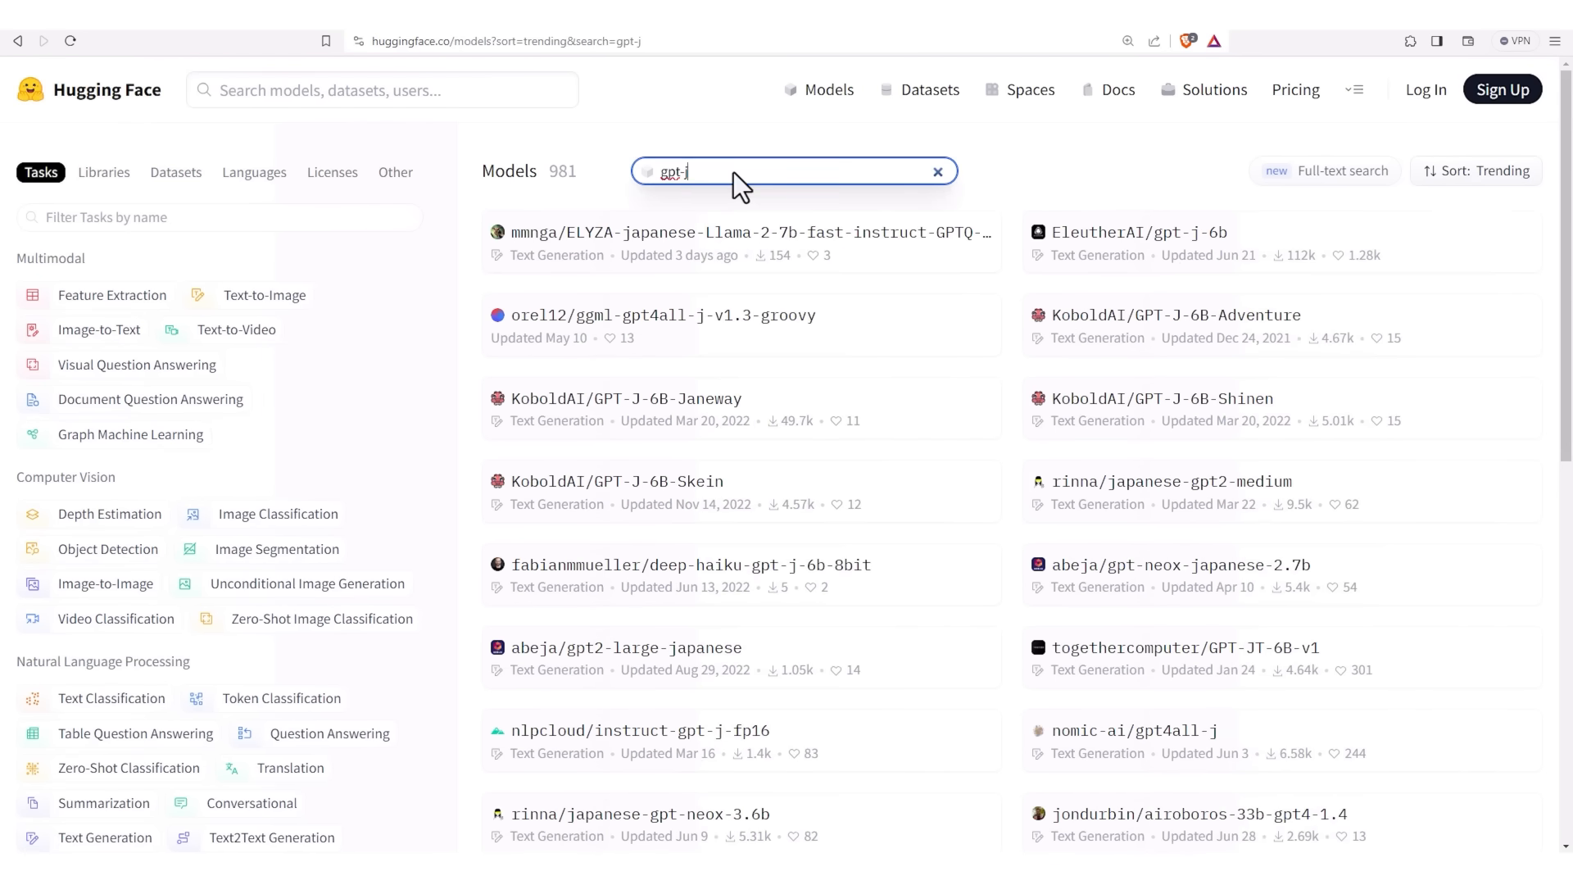
click(599, 398)
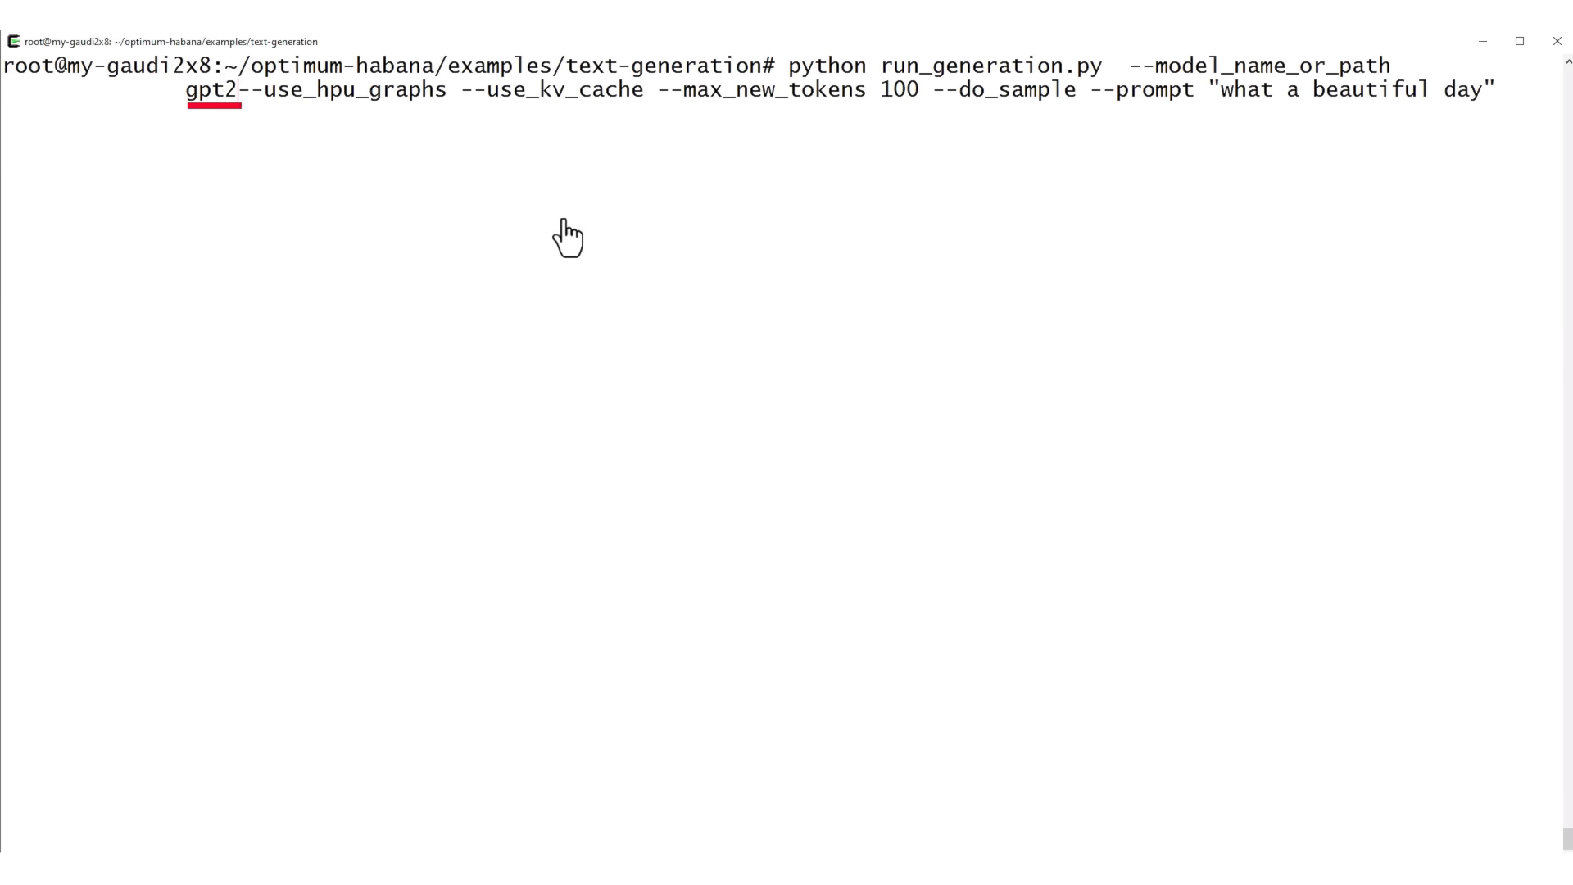
Step: Rerun generation on 'what a beautiful day' with KoboldAI/GPT-J-6B-Janeway instead of gpt2
key(BackSpace)
key(BackSpace)
key(BackSpace)
text(KoboldAI/GPT-J-6B-Janeway)
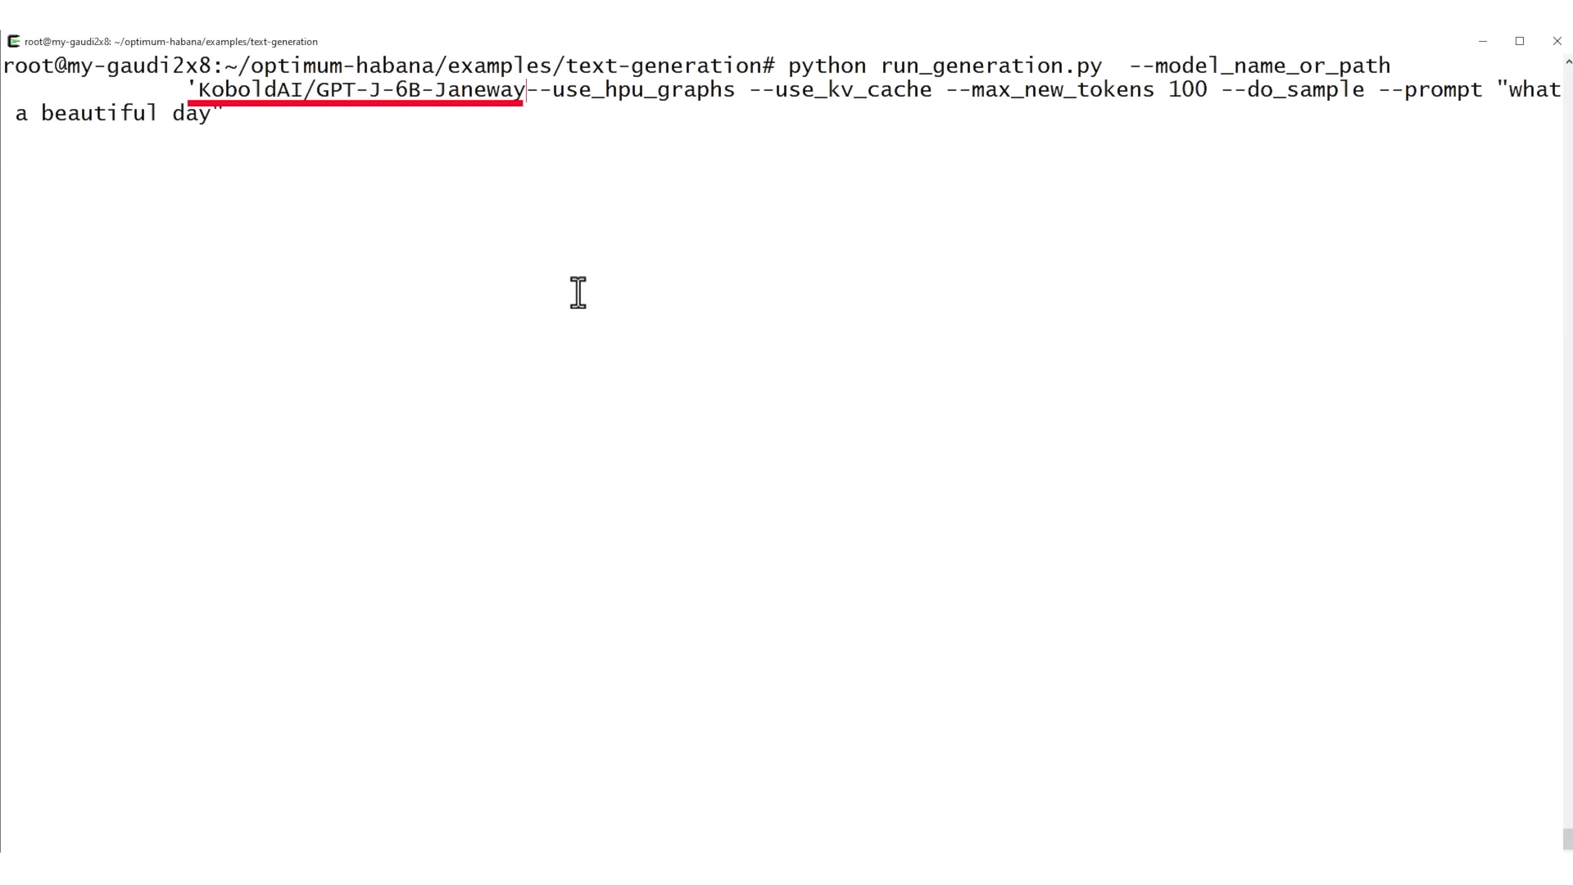
text(')
key(Return)
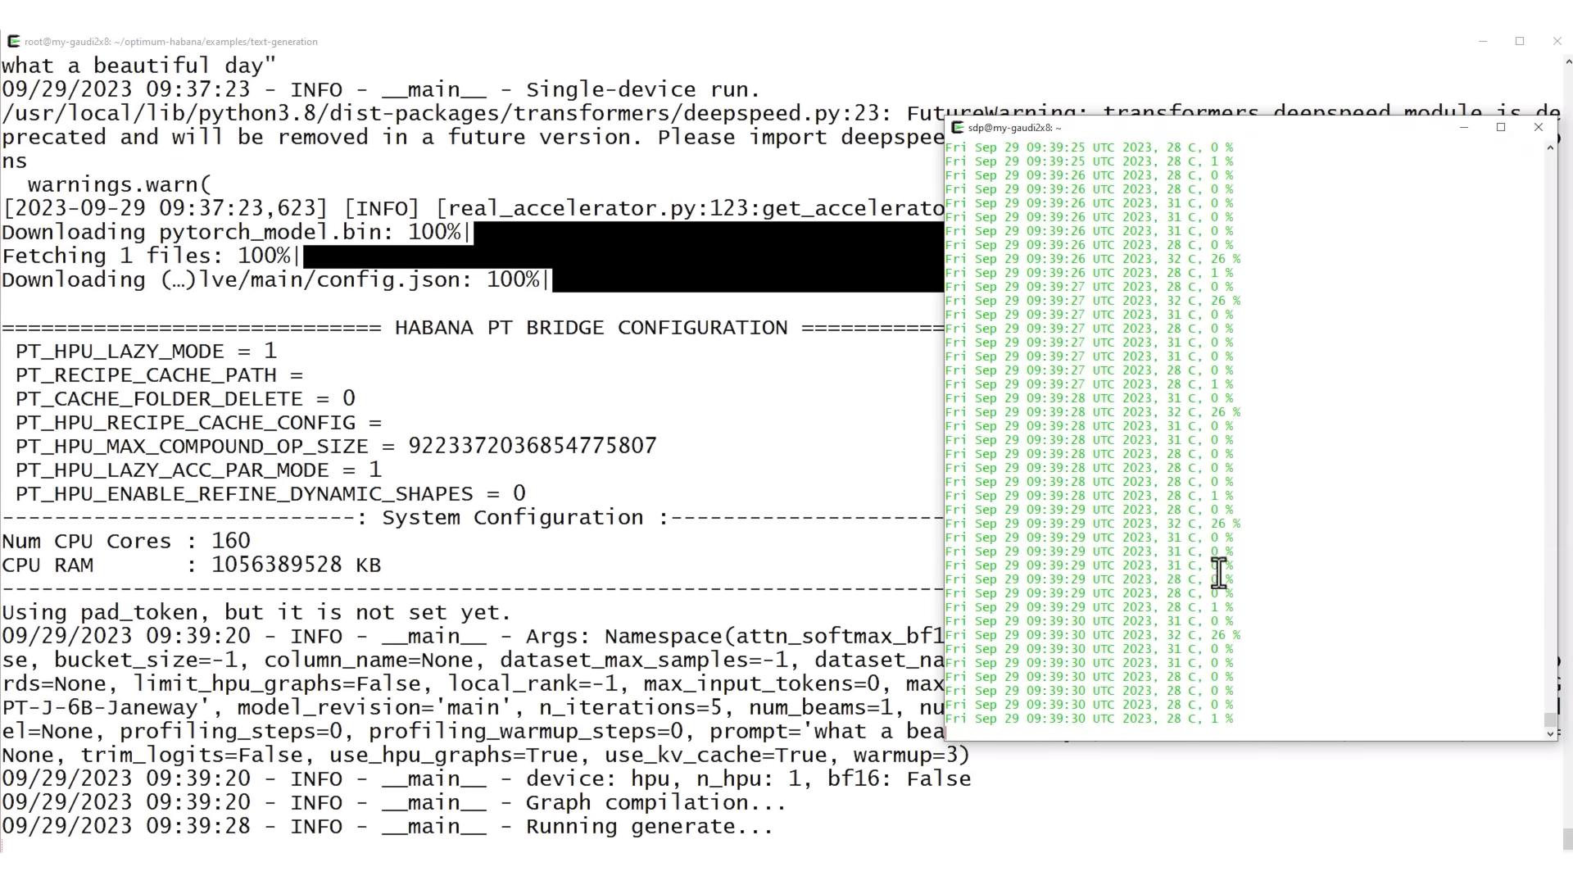
mouse_move(133, 469)
mouse_down()
mouse_move(806, 517)
mouse_move(918, 541)
mouse_up()
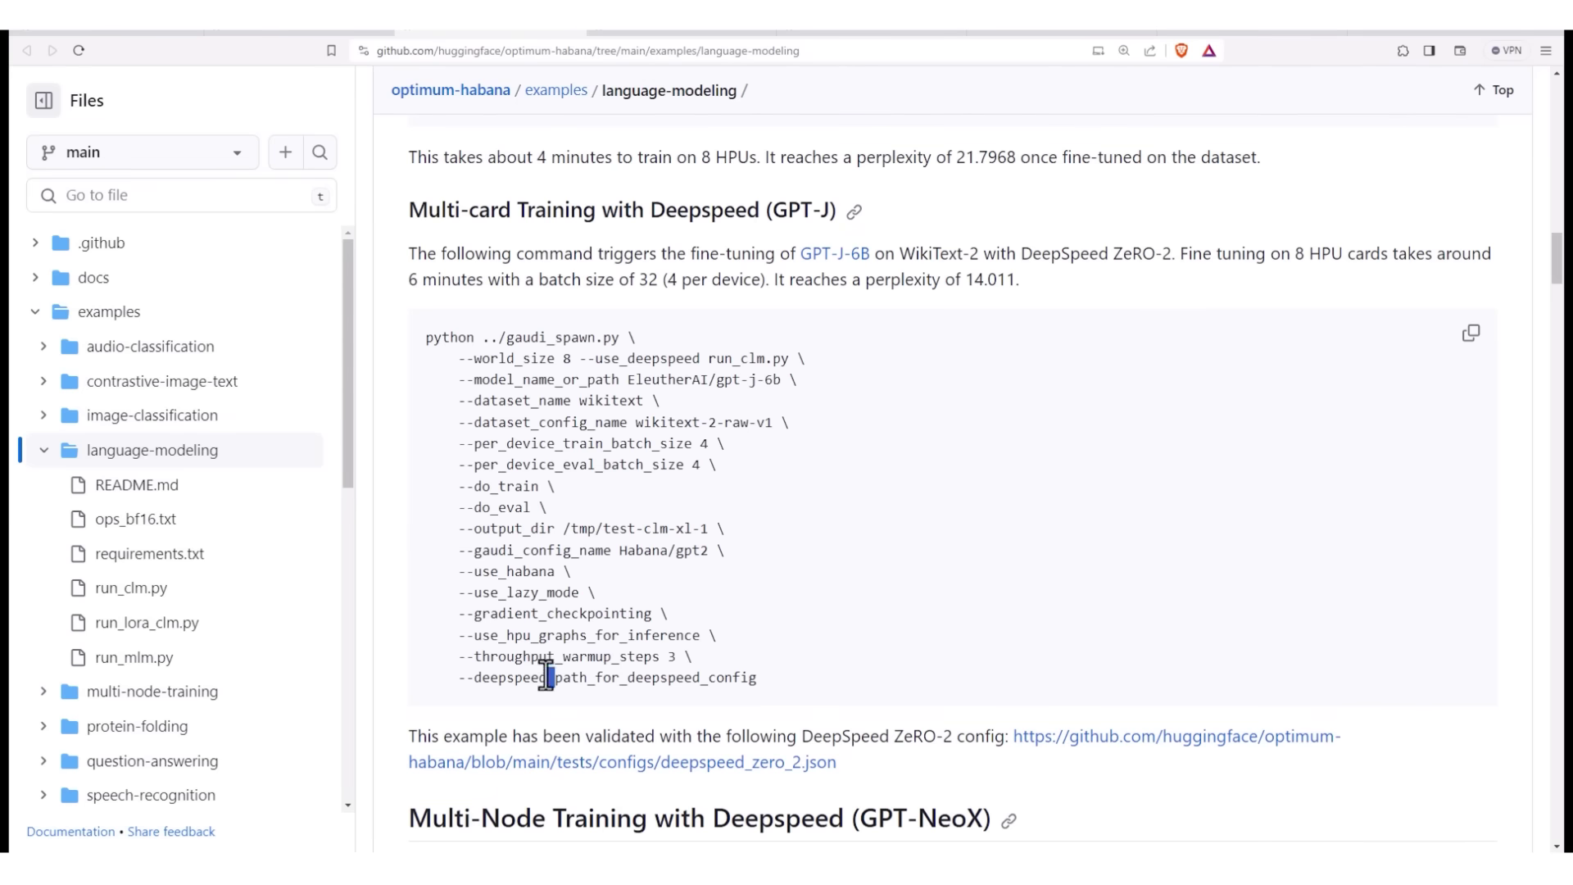
Step: Copy the Multi-card Training (GPT-J) DeepSpeed command from the GitHub README
drag(547, 677, 430, 342)
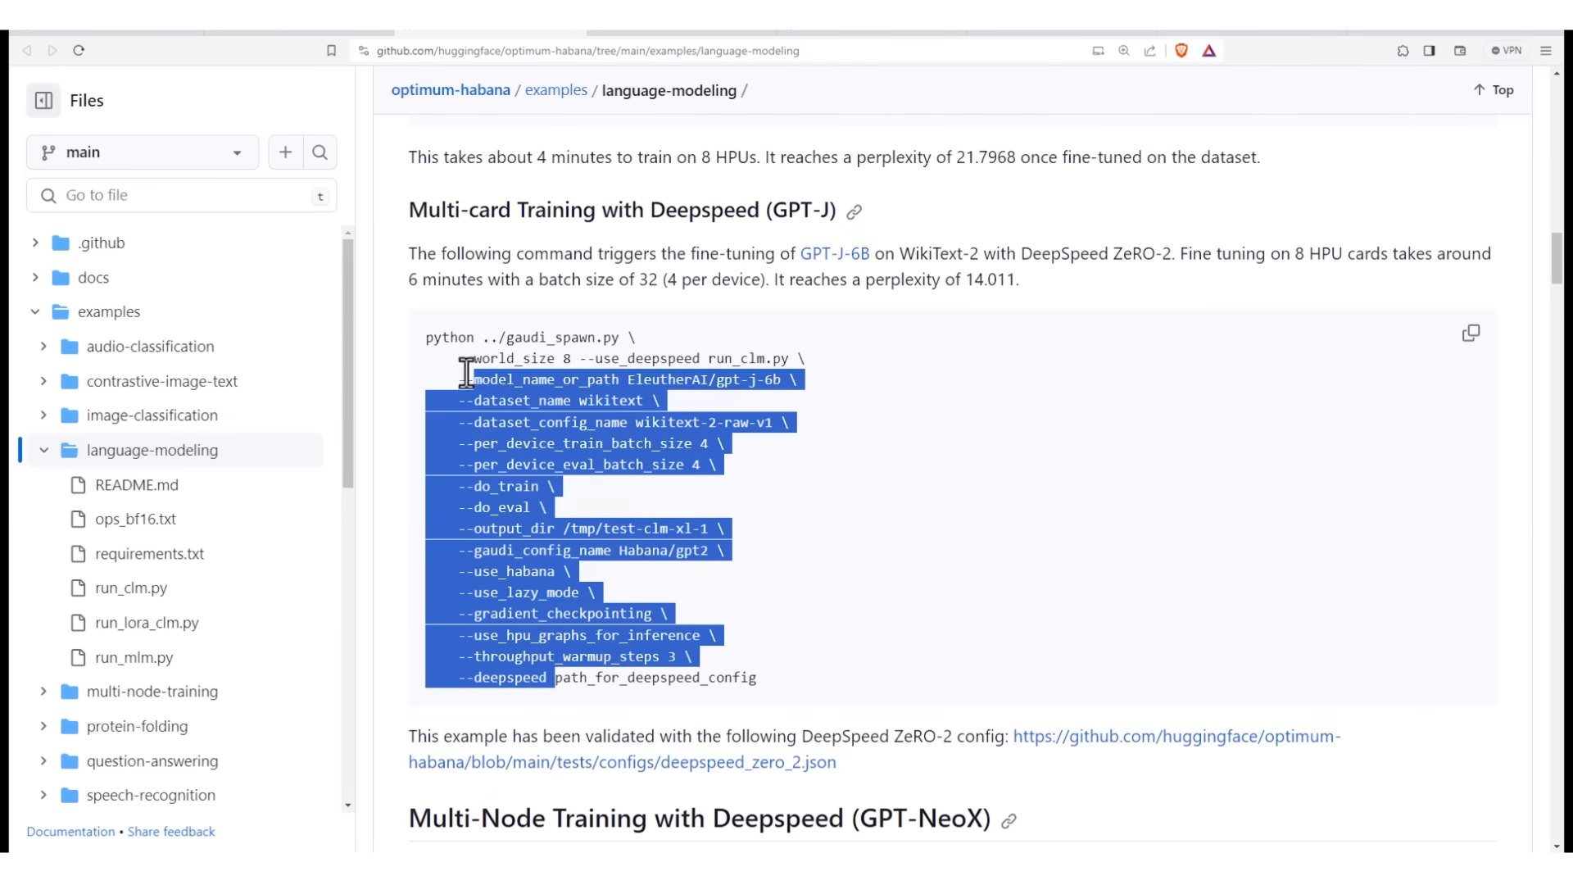
right_click(435, 342)
click(541, 357)
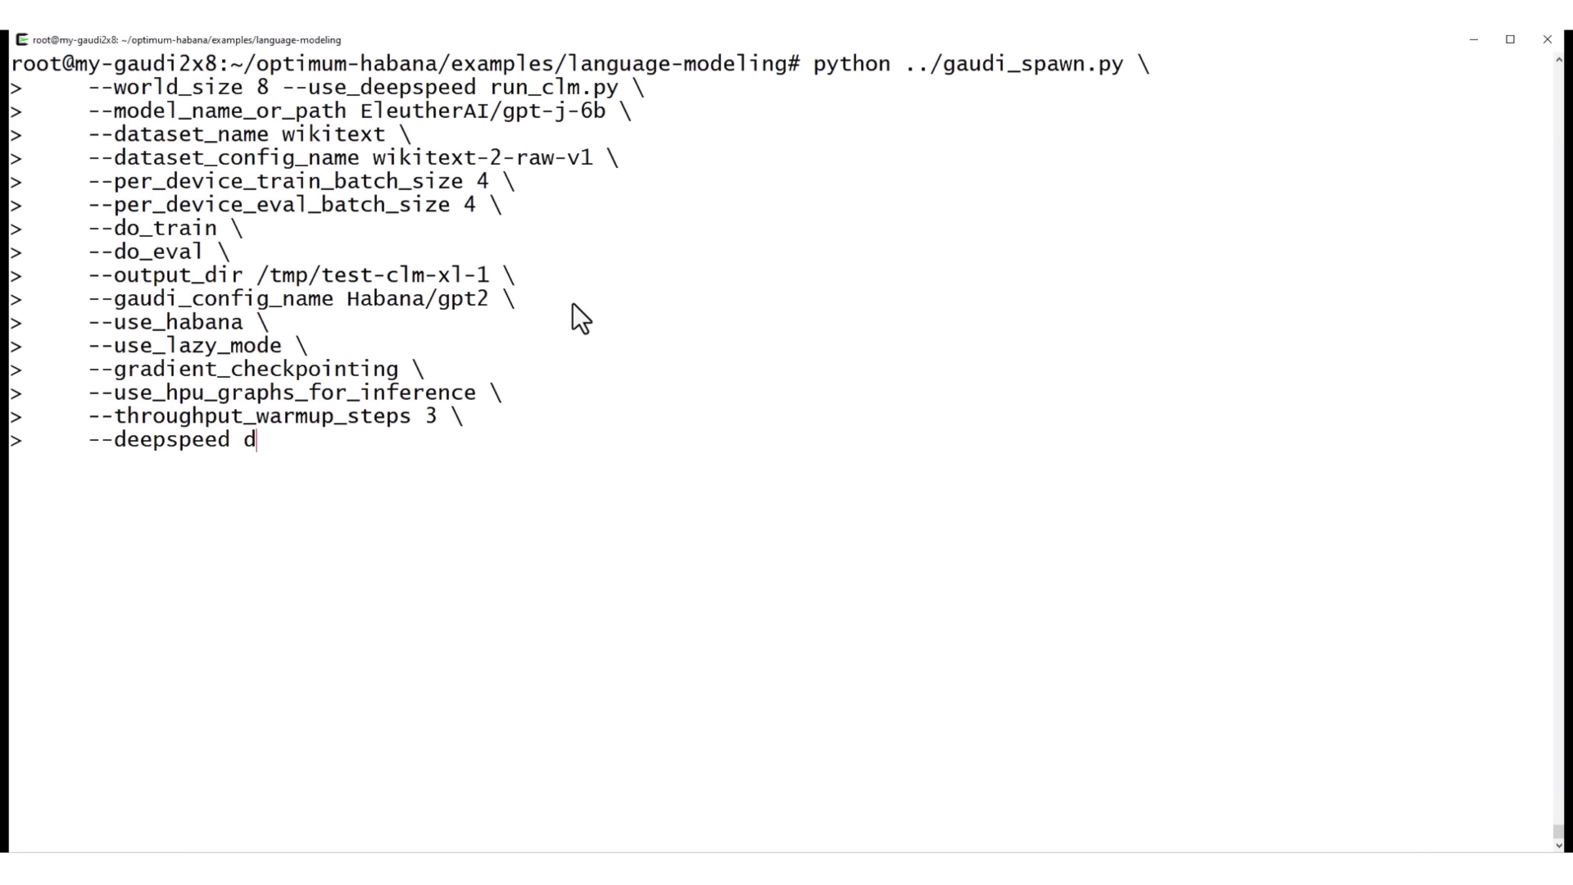
text(eep.config)
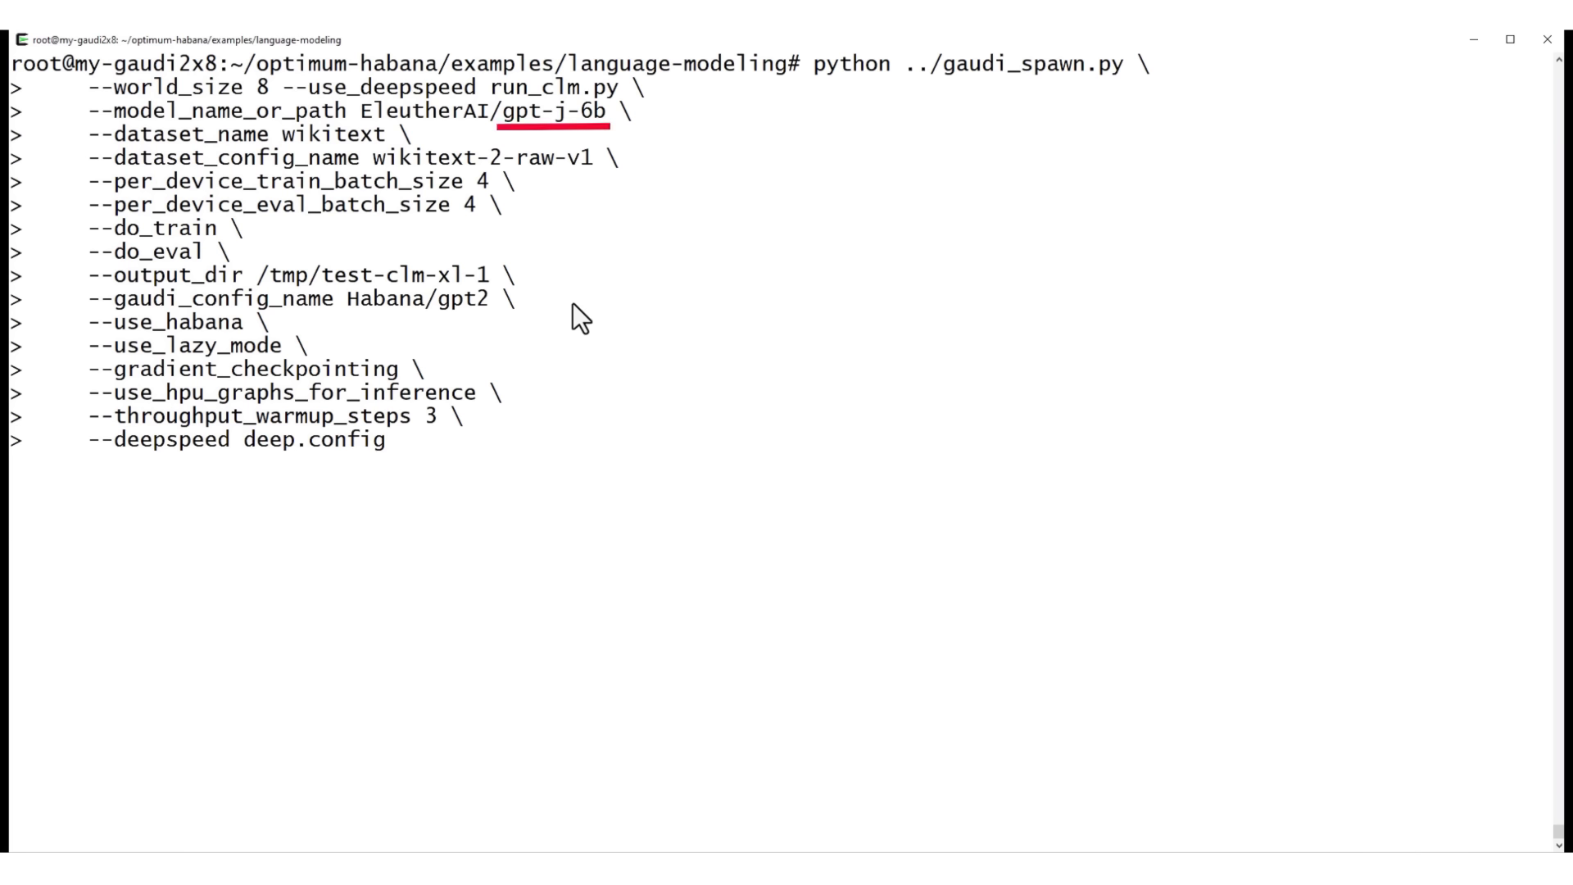